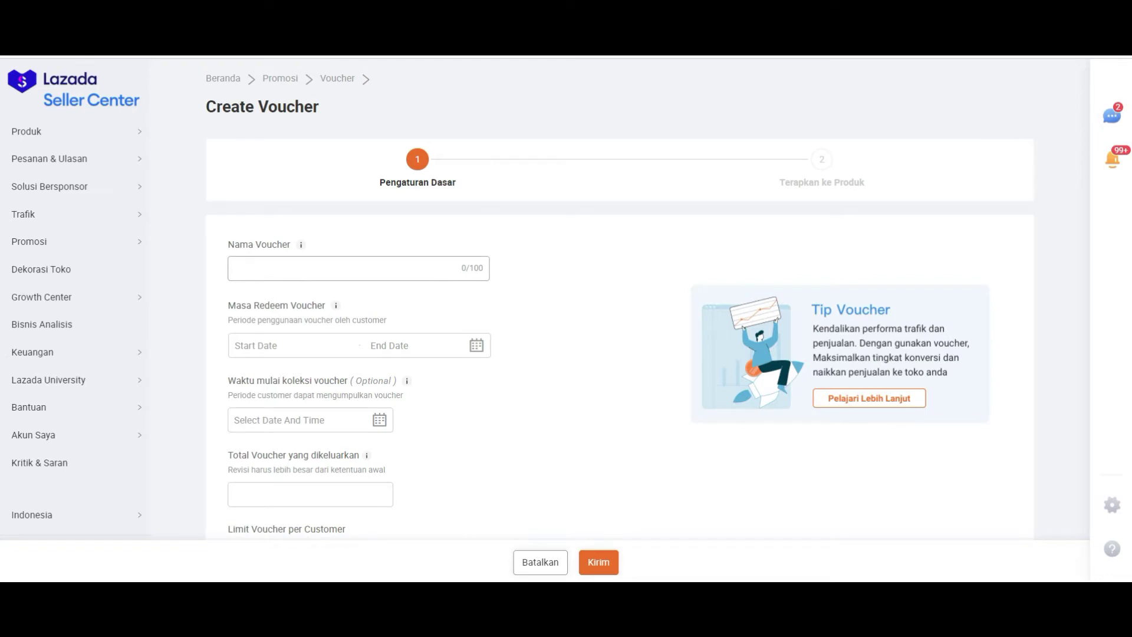
left_click(271, 268)
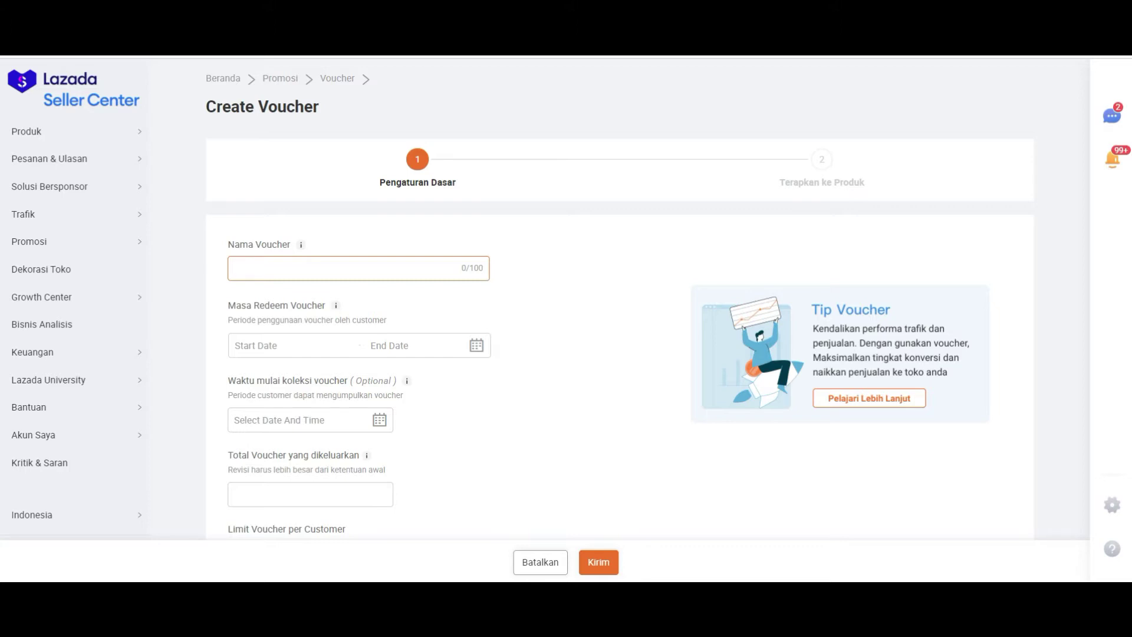
type("September 2020 Trafik")
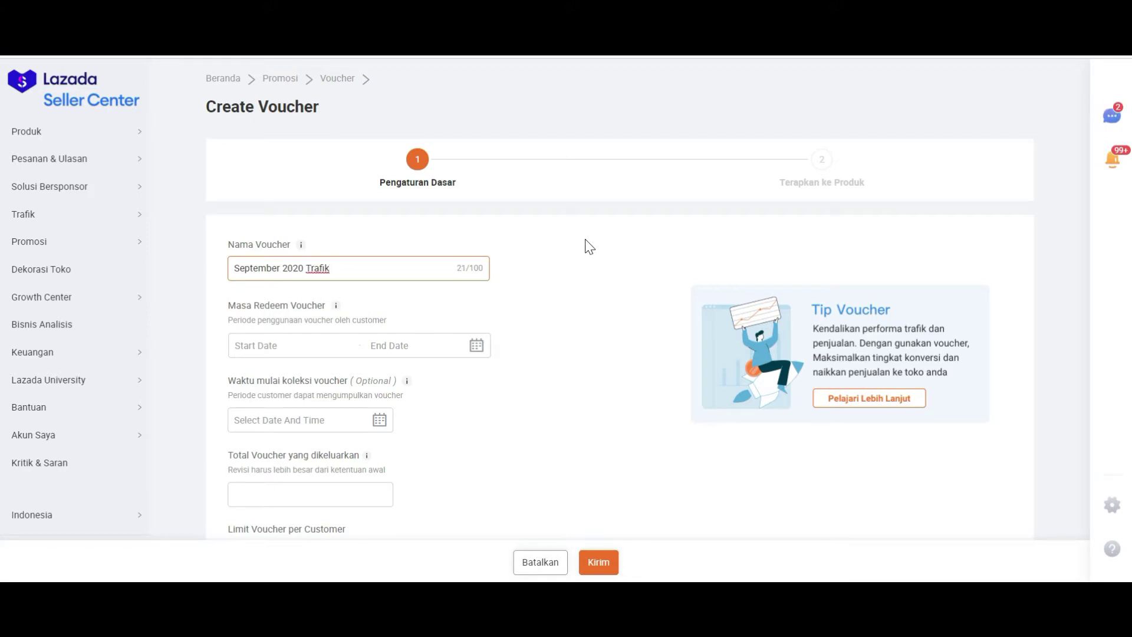
scroll(543, 316, "down", 2)
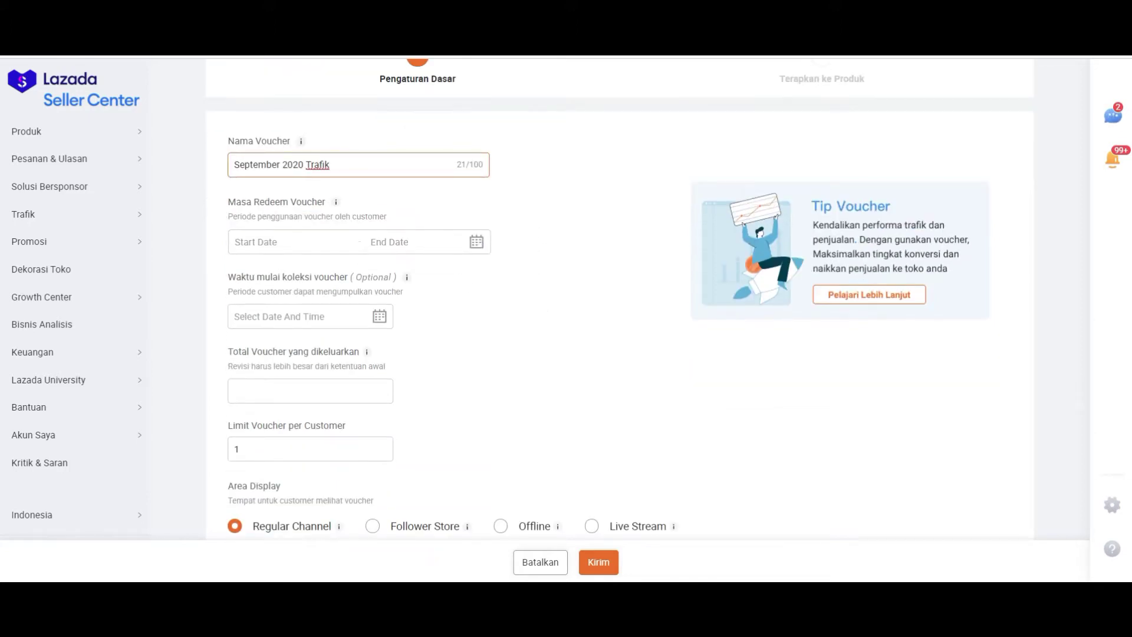
left_click(285, 246)
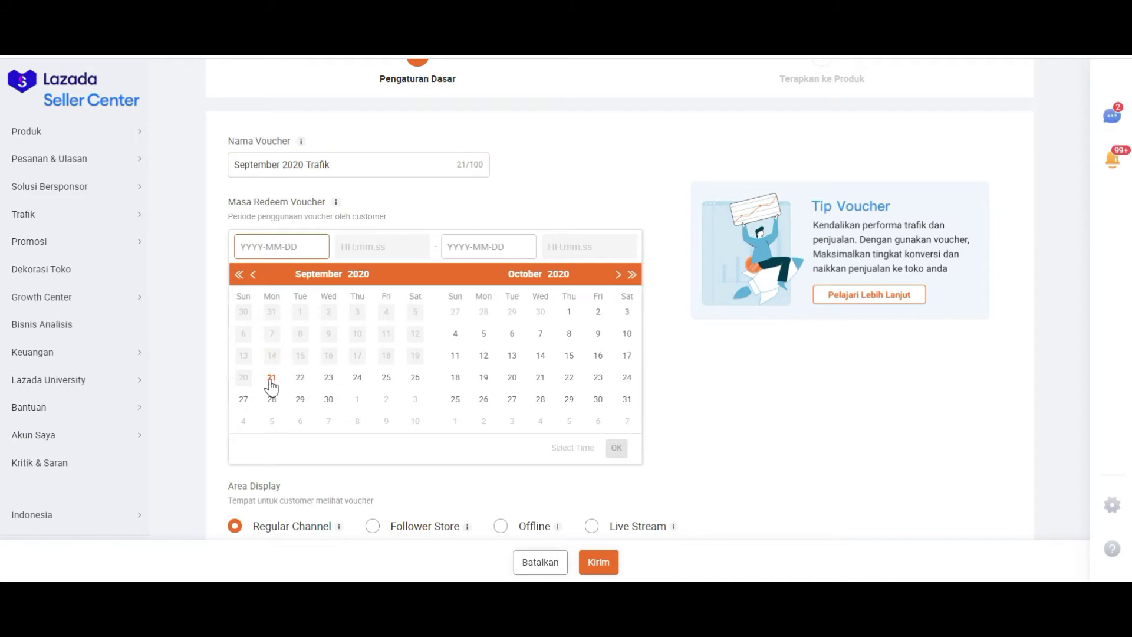
left_click(271, 380)
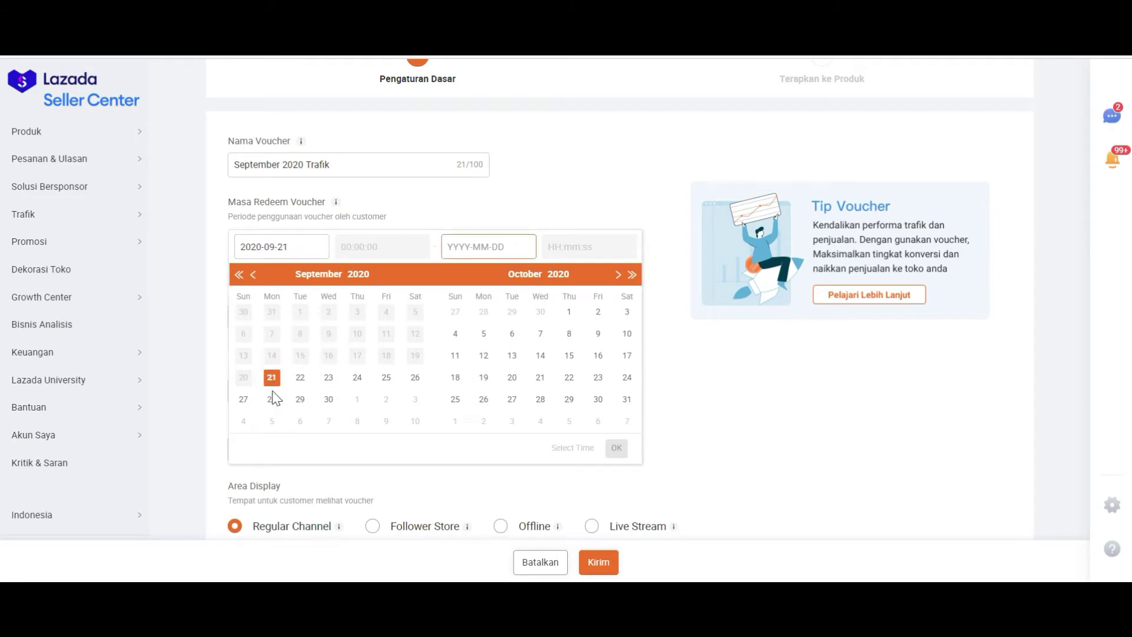
left_click(328, 401)
left_click(350, 249)
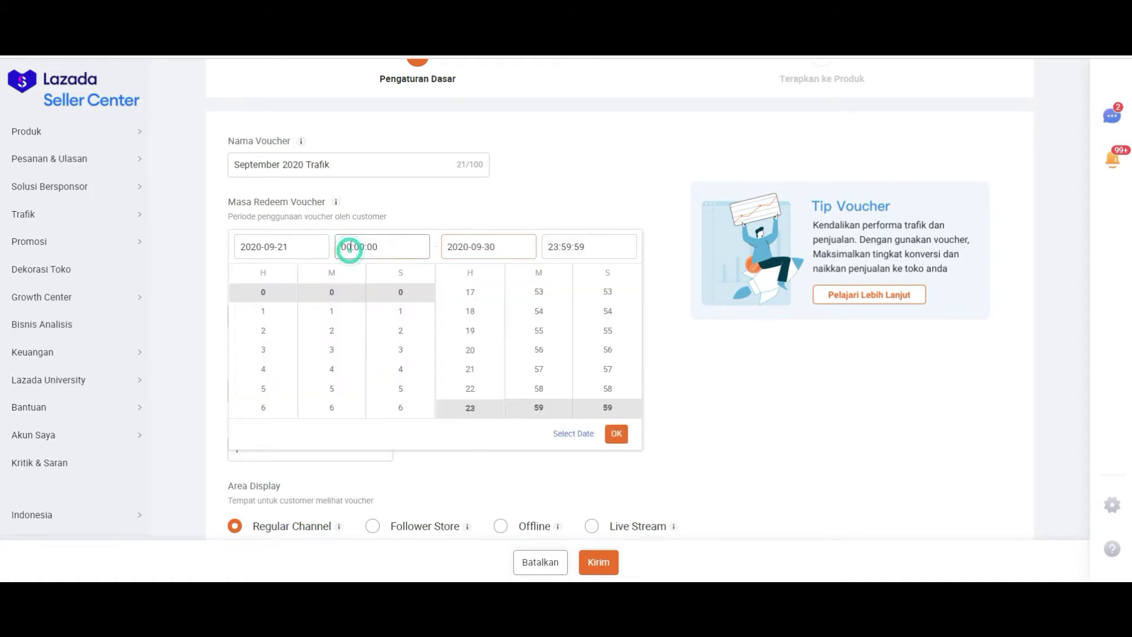
scroll(349, 312, "down", 4)
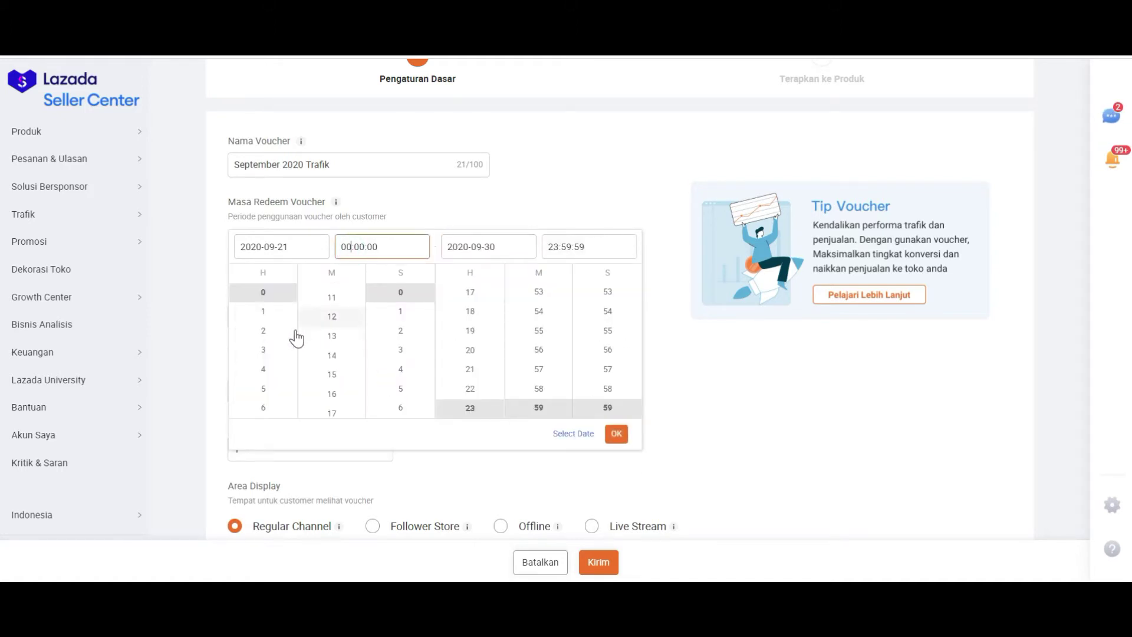
scroll(277, 348, "down", 5)
left_click(269, 330)
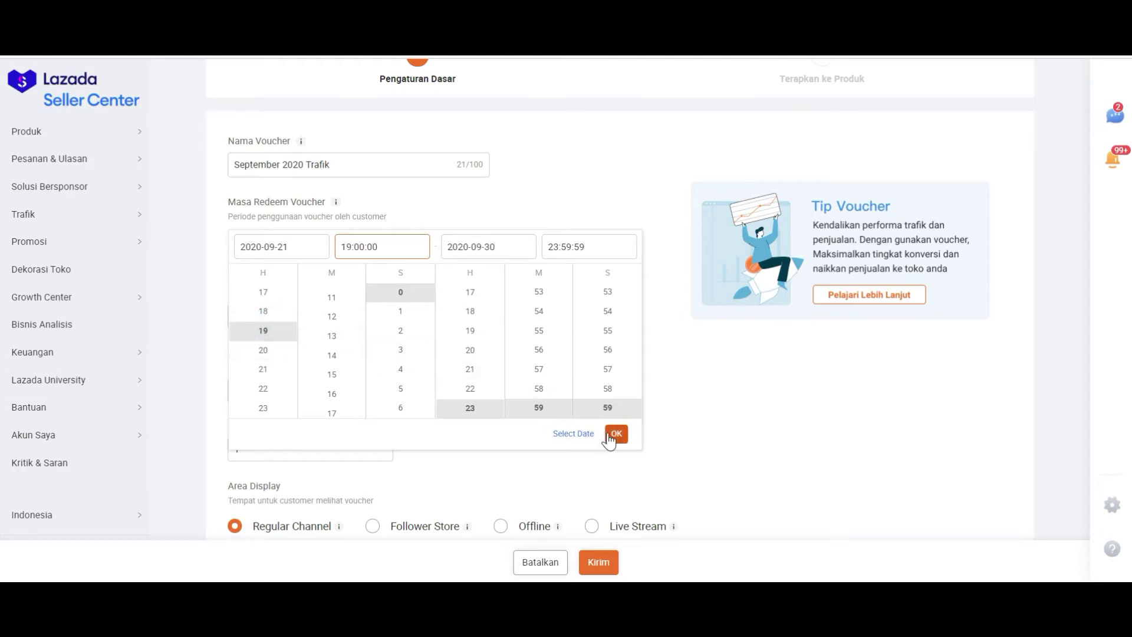
left_click(616, 434)
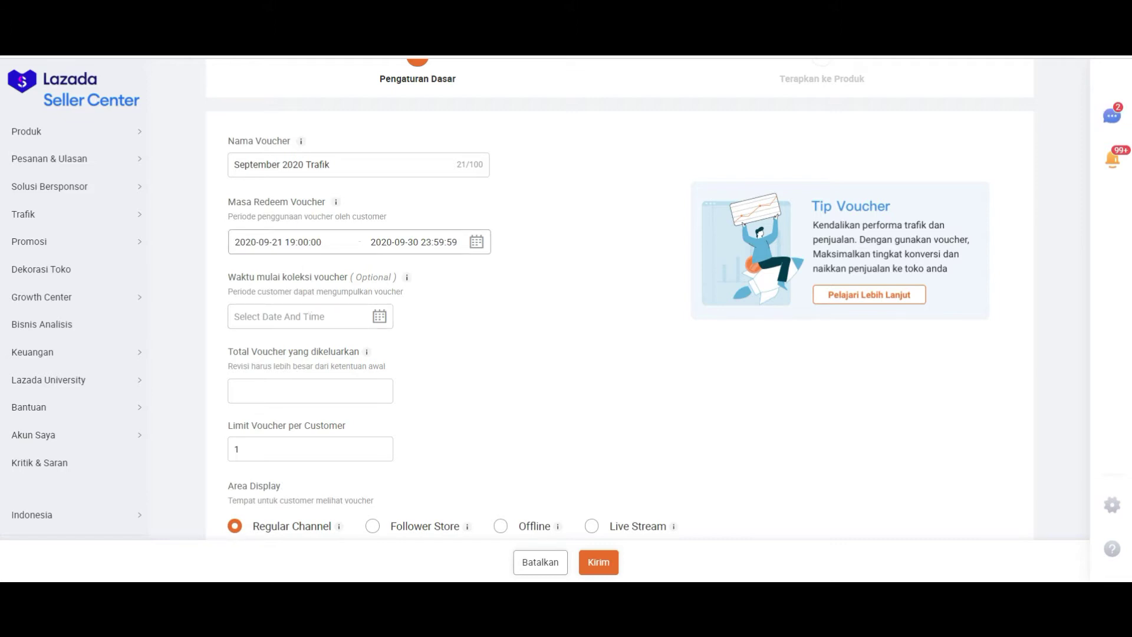
left_click(297, 316)
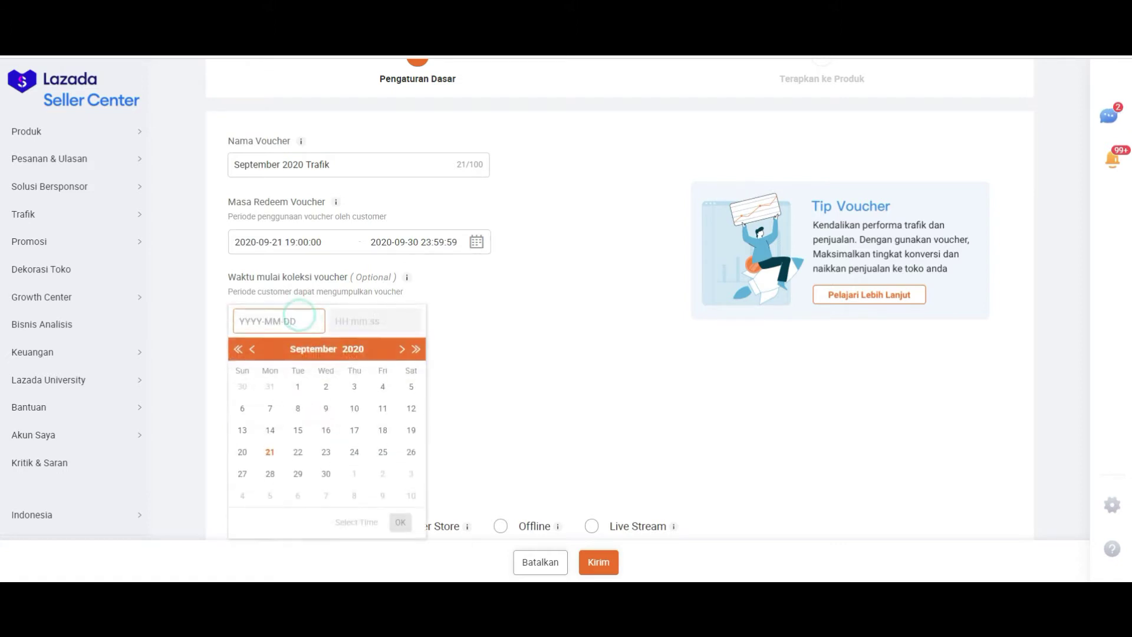
left_click(270, 453)
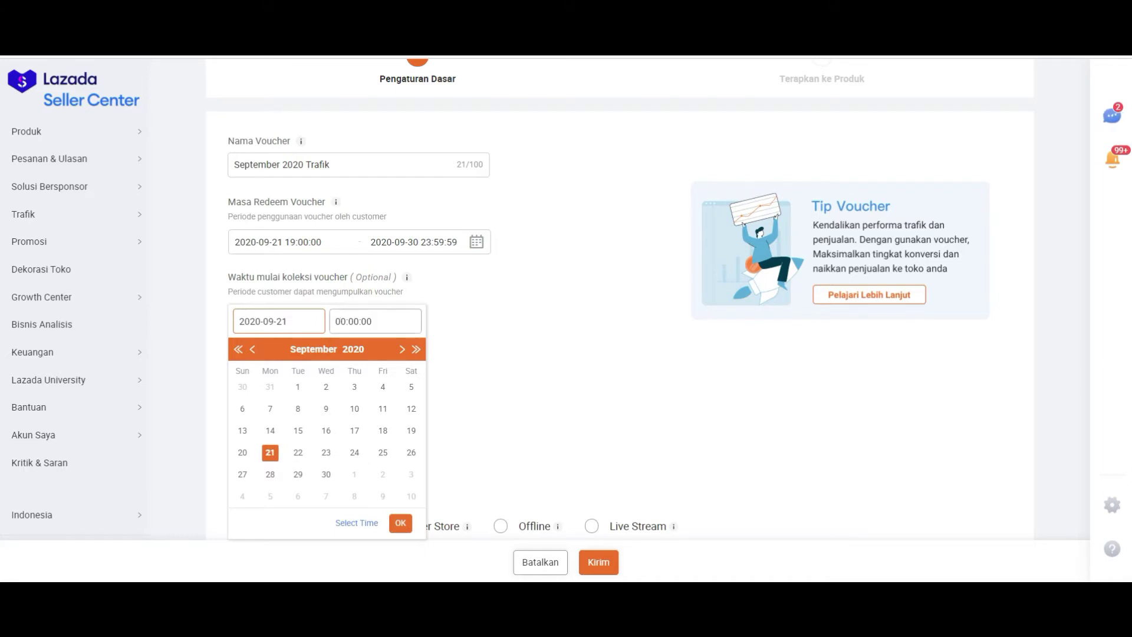
left_click(338, 322)
scroll(261, 444, "down", 5)
scroll(262, 444, "down", 3)
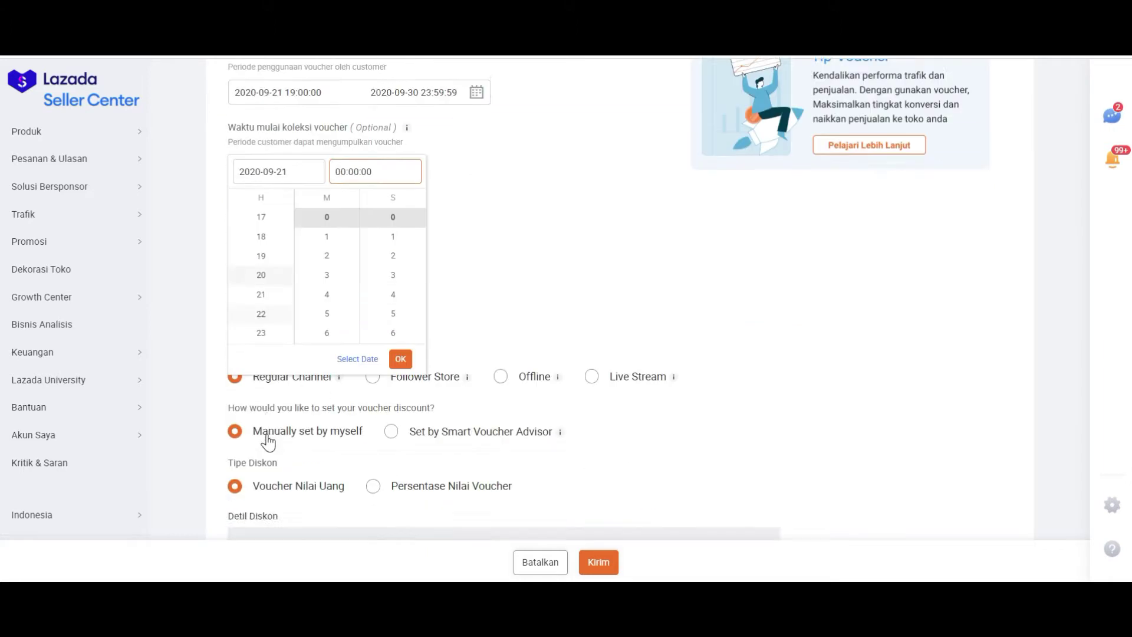
left_click(271, 284)
scroll(323, 318, "down", 14)
scroll(341, 348, "down", 3)
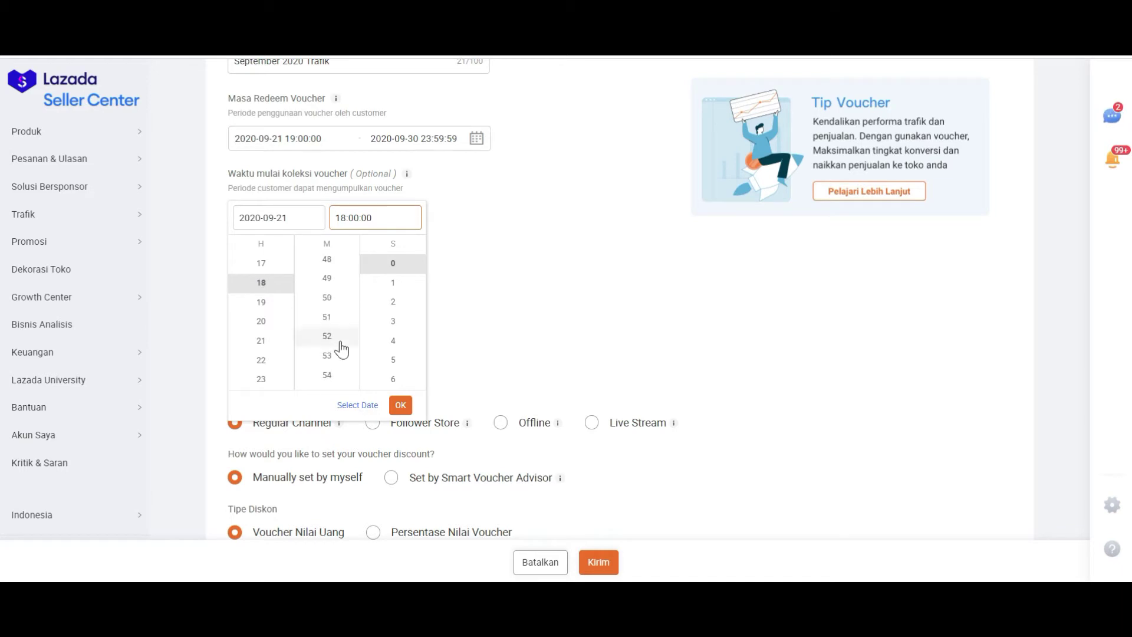
left_click(329, 303)
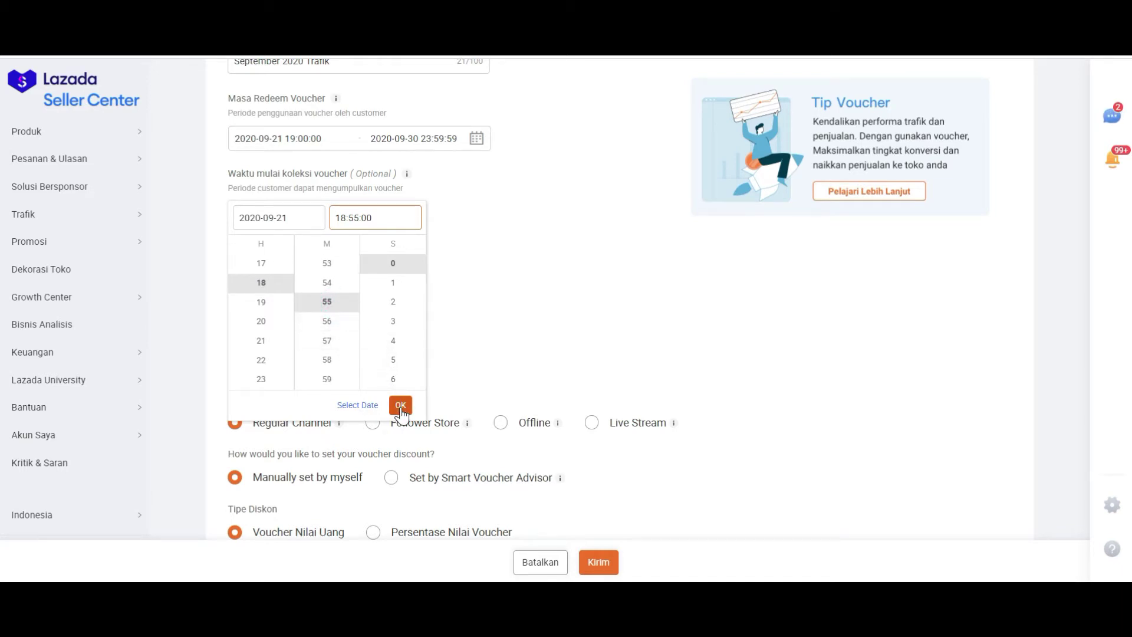
left_click(401, 407)
Set the total number of vouchers issued to 1000 and keep the limit per customer at 1
scroll(549, 283, "down", 2)
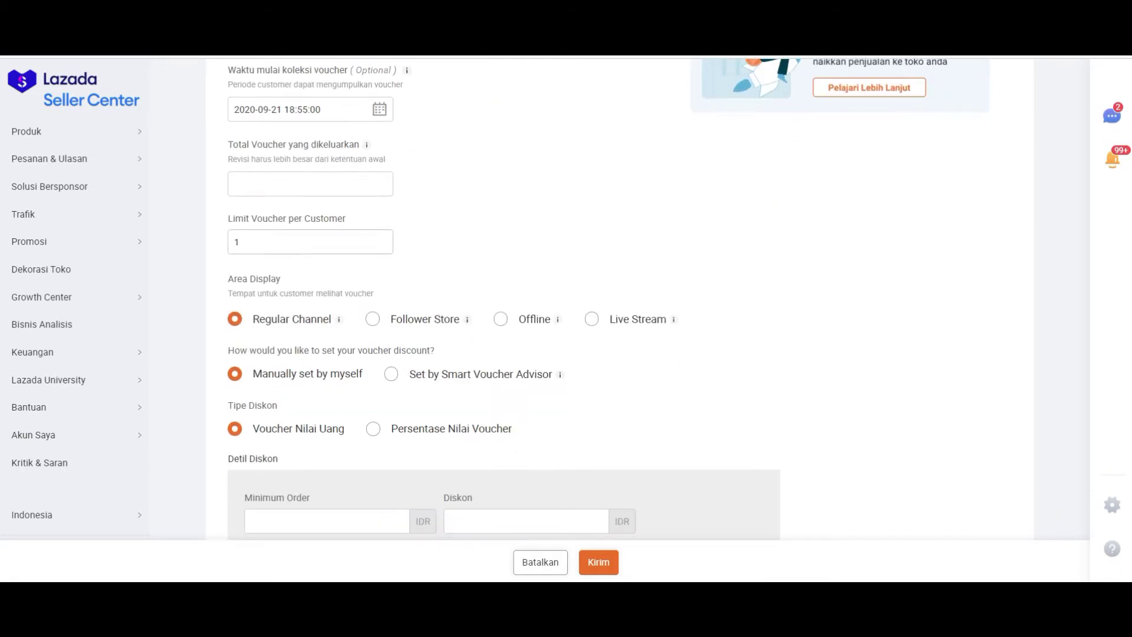
left_click(265, 184)
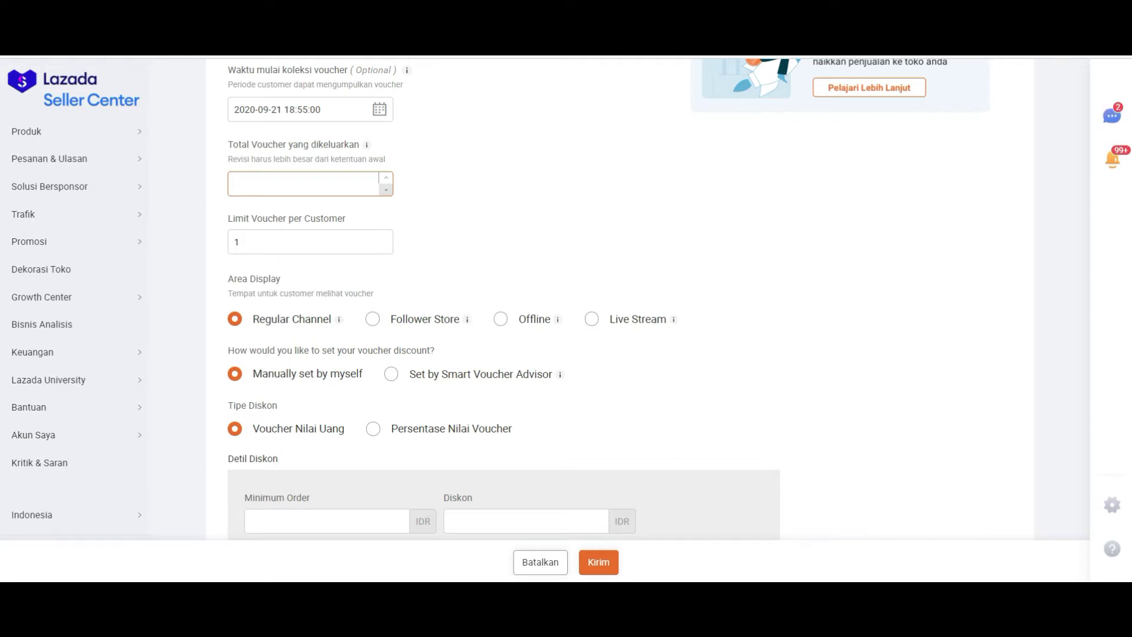
type("1000")
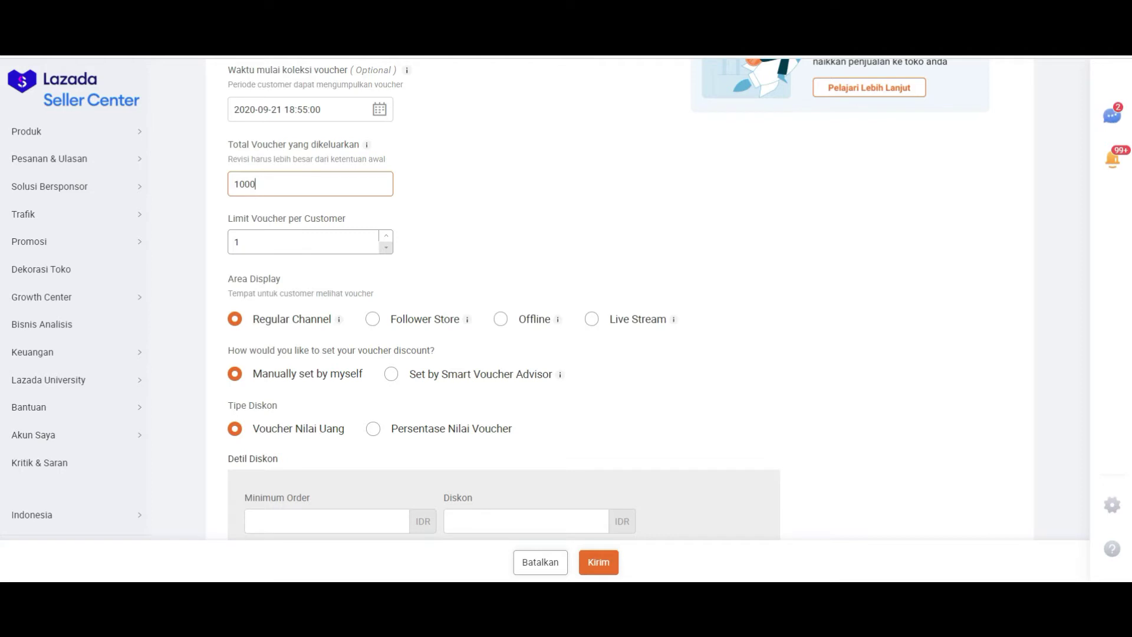
left_click(291, 245)
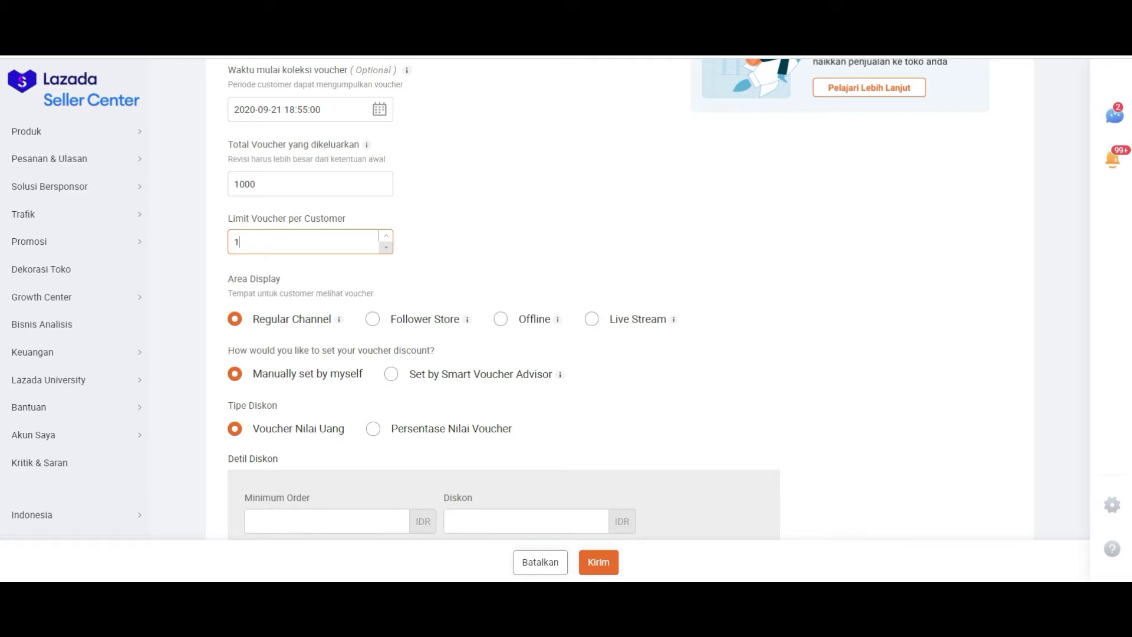
Try the Follower Store, Offline and Live Stream display areas and return to Regular Channel
scroll(619, 299, "down", 2)
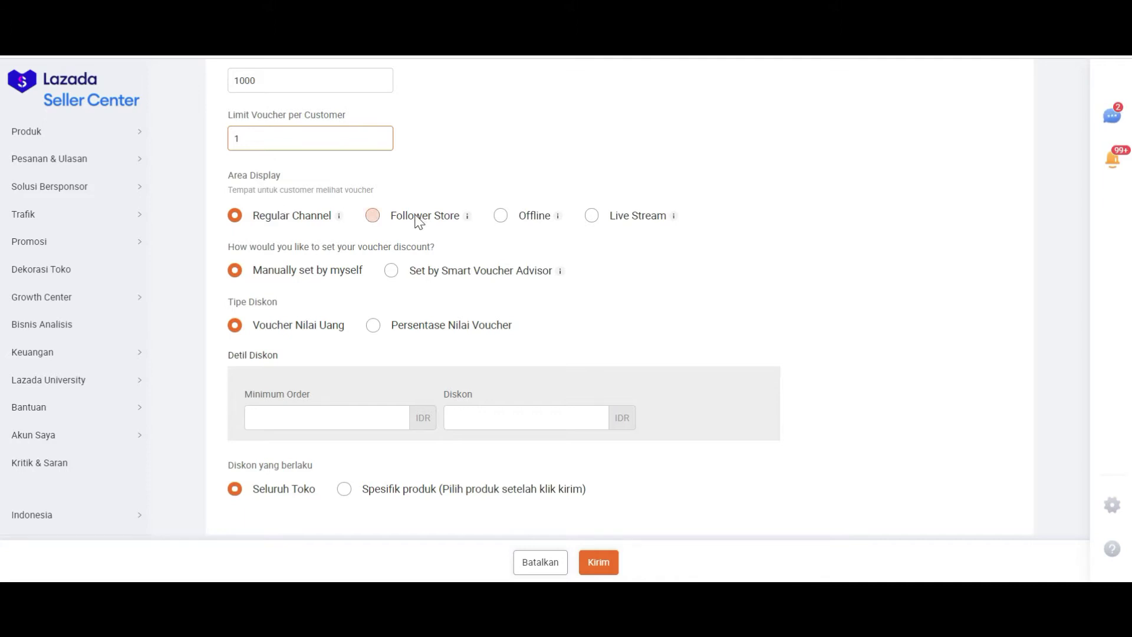
left_click(373, 216)
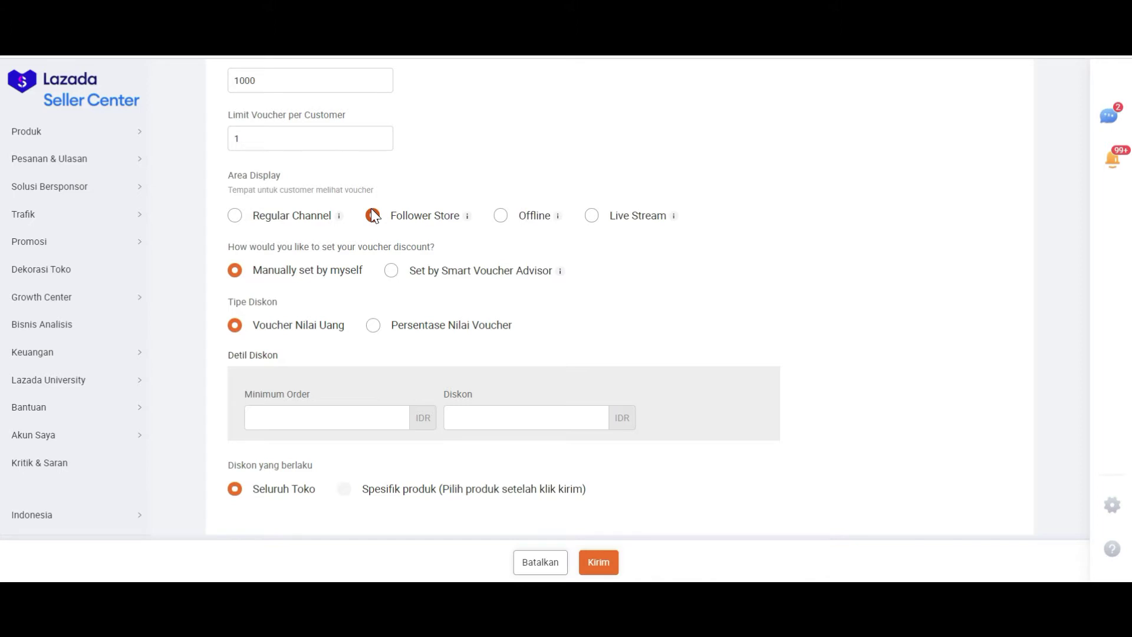
left_click(501, 216)
left_click(584, 215)
left_click(586, 213)
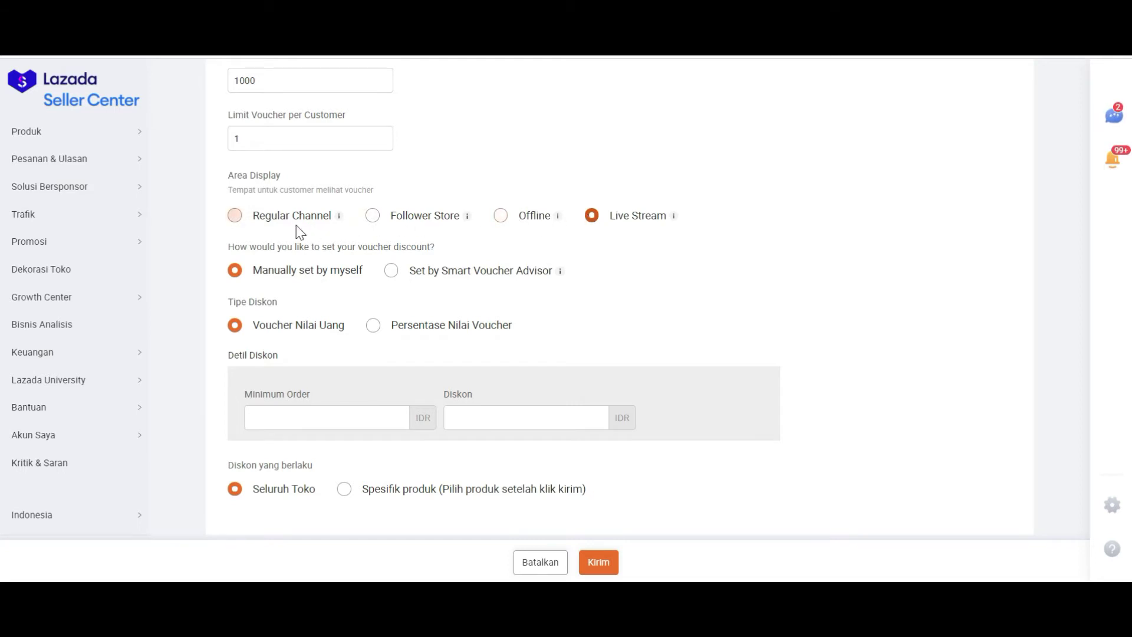
left_click(233, 223)
Set a percentage discount of 50% off with a minimum order of 10000 IDR and a maximum of 5000 IDR per order, and submit the voucher
scroll(310, 274, "down", 2)
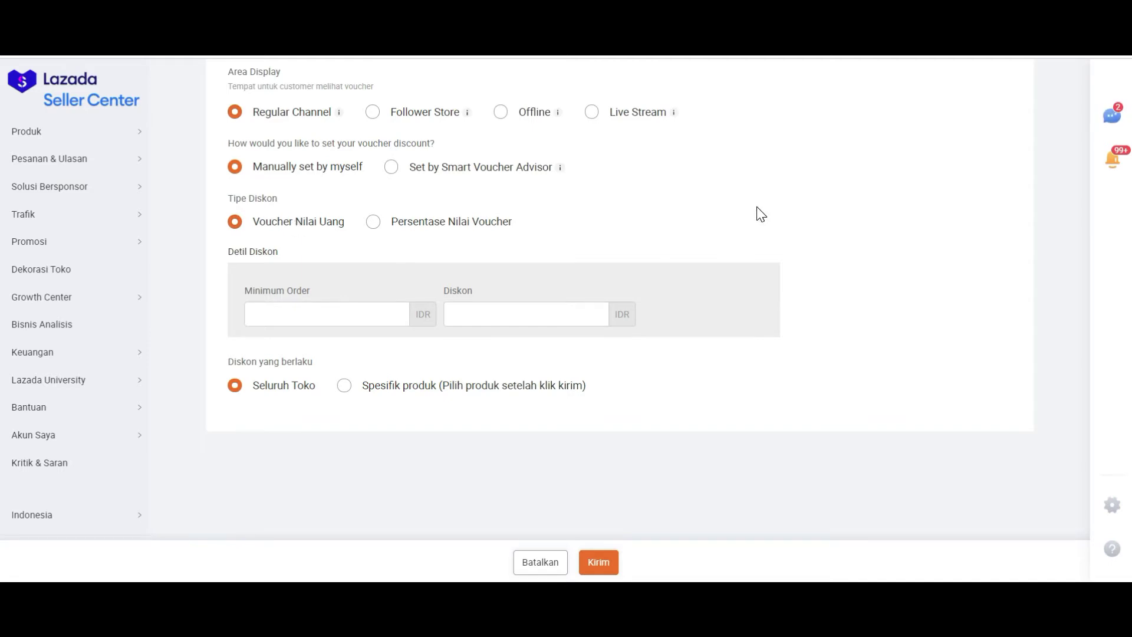
left_click(374, 222)
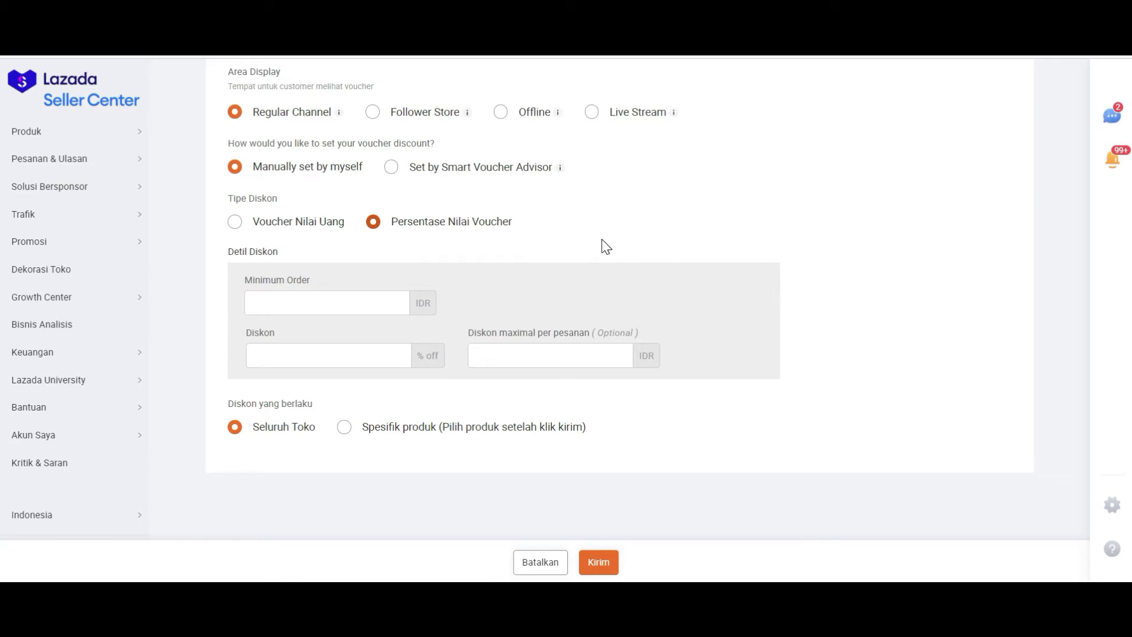
left_click(286, 300)
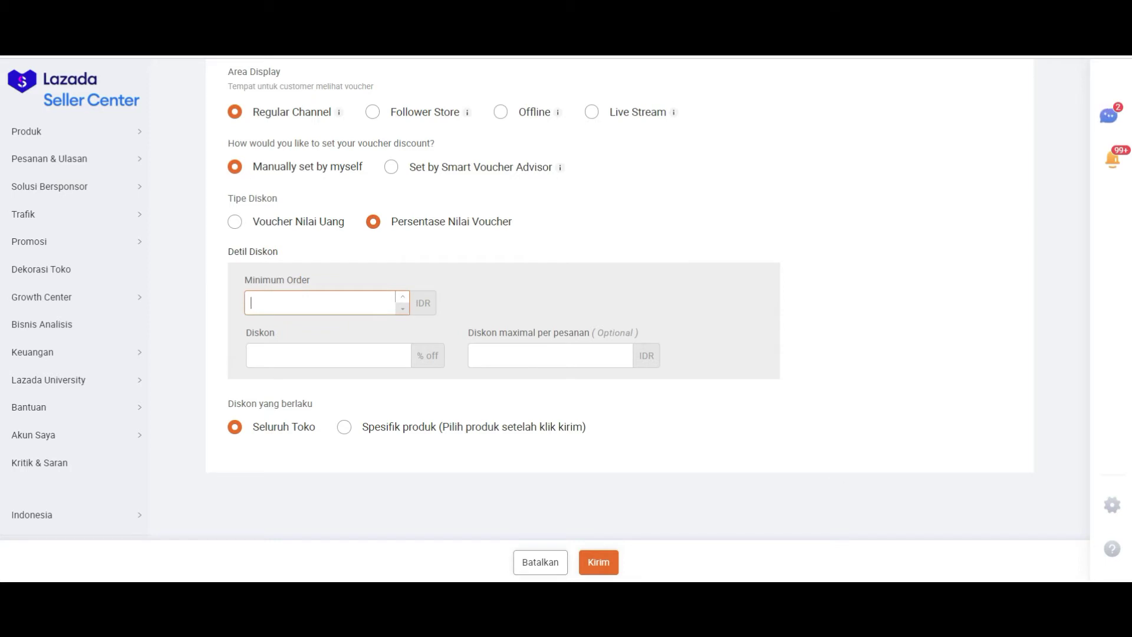
type("10000")
left_click(276, 354)
type("50")
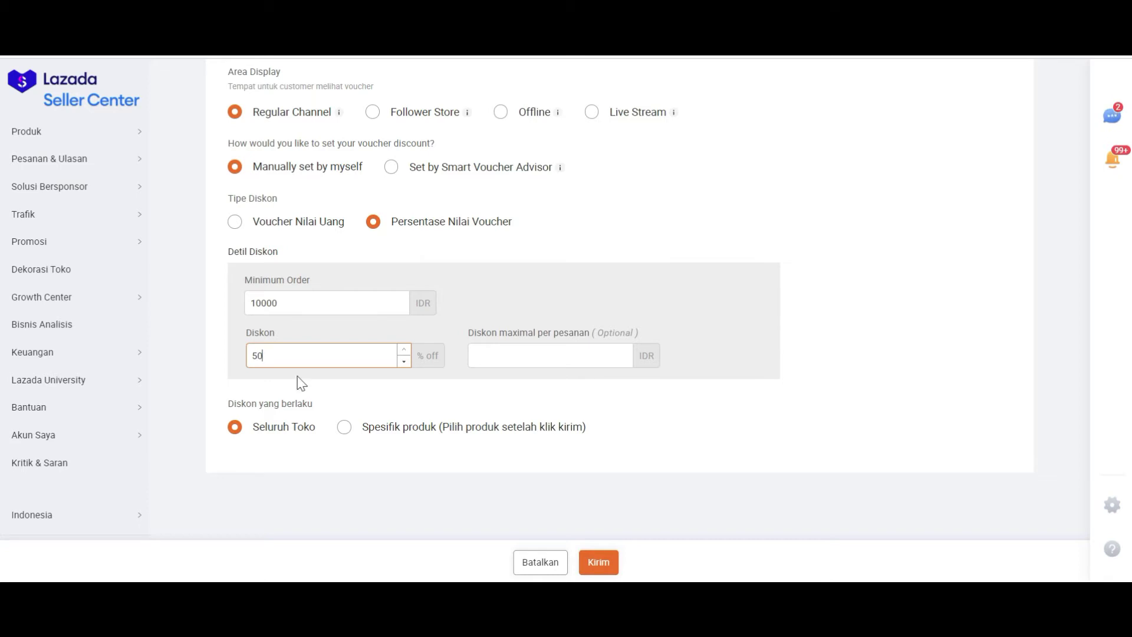
left_click(348, 398)
left_click(511, 356)
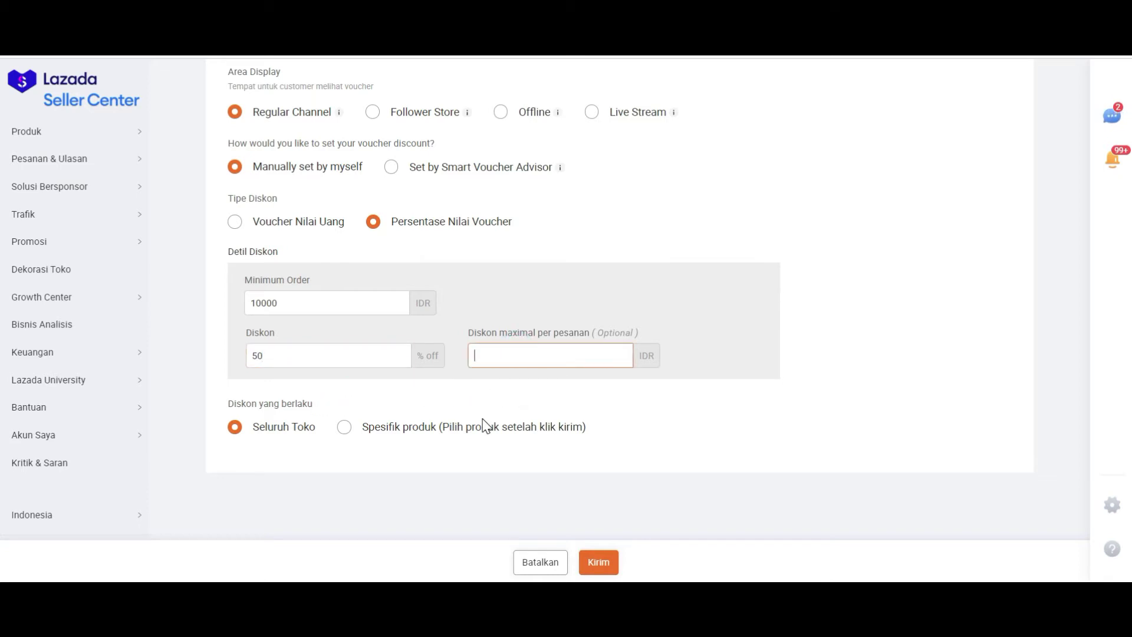
type("5000")
left_click(529, 462)
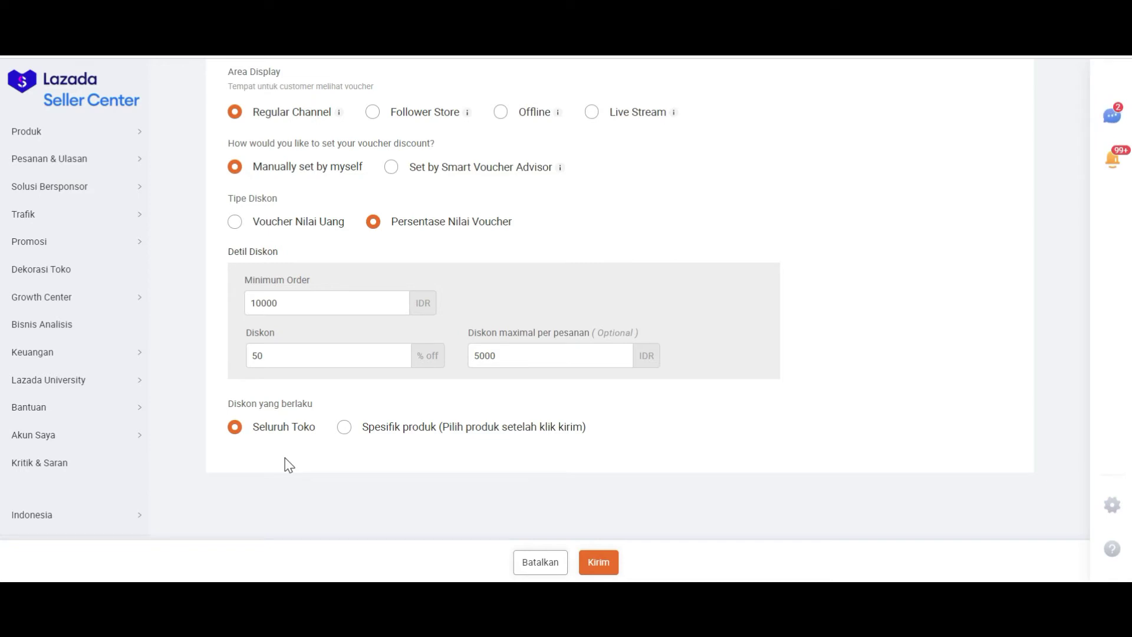
scroll(472, 466, "down", 1)
left_click(605, 565)
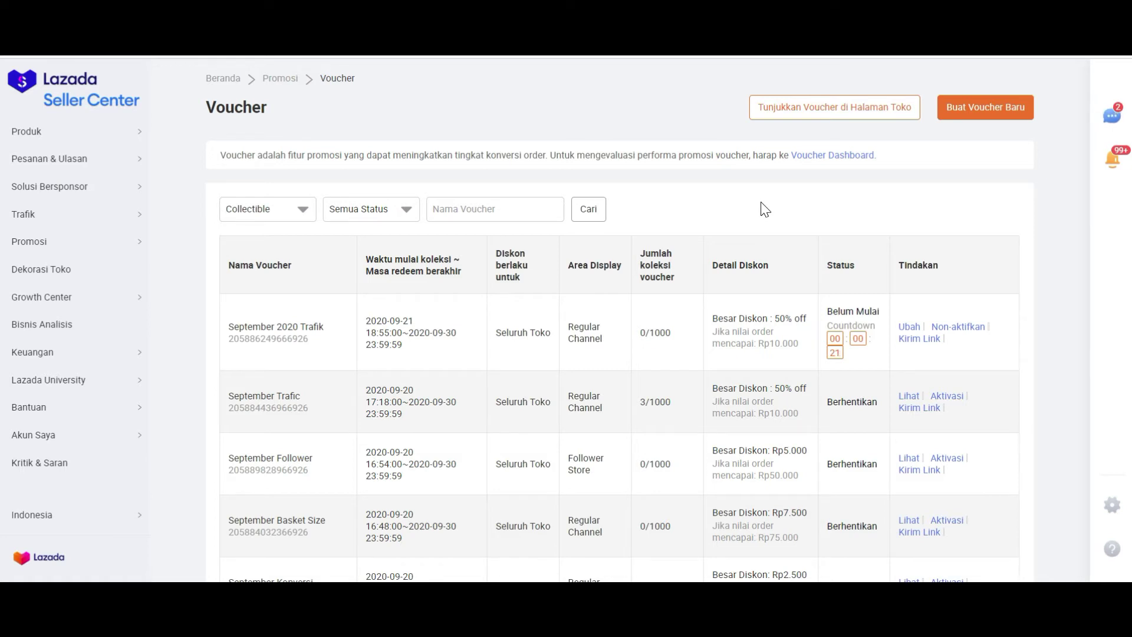
Create another new voucher and name it "September 2020 Konversi"
left_click(990, 118)
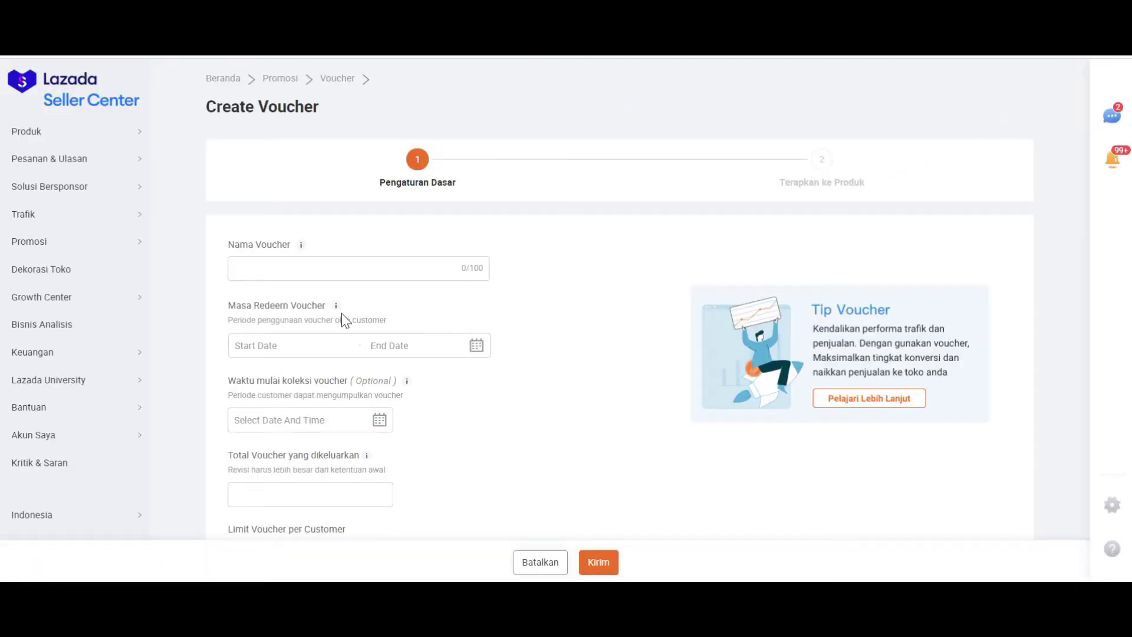
left_click(306, 269)
type("Sep")
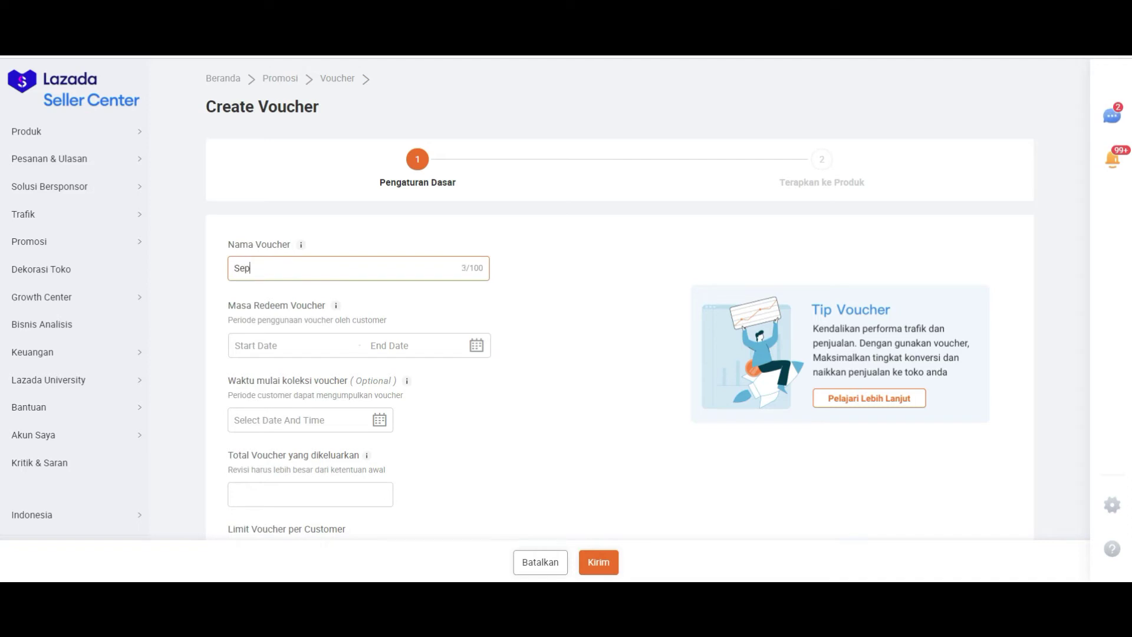
type("tember 2020 Konversi")
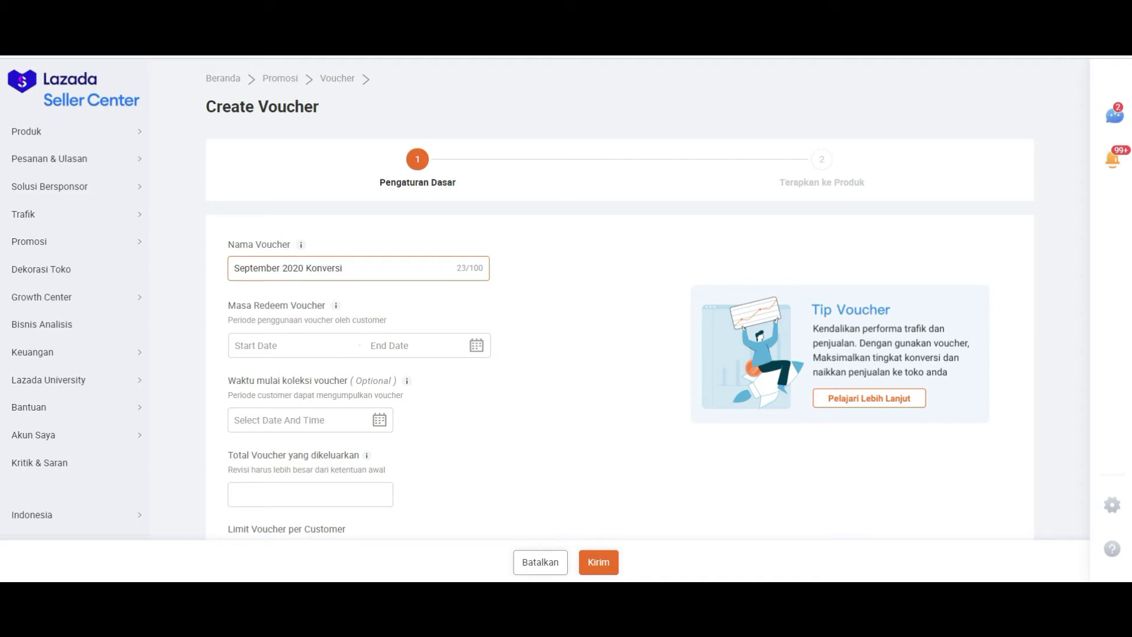
scroll(620, 300, "down", 2)
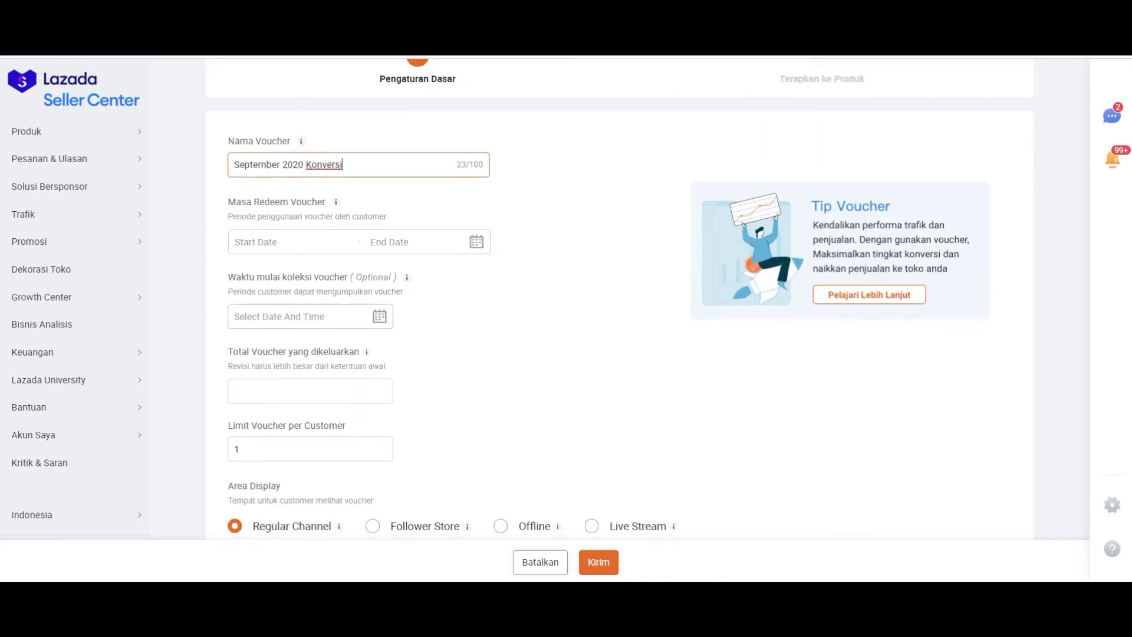
left_click(290, 245)
left_click(276, 379)
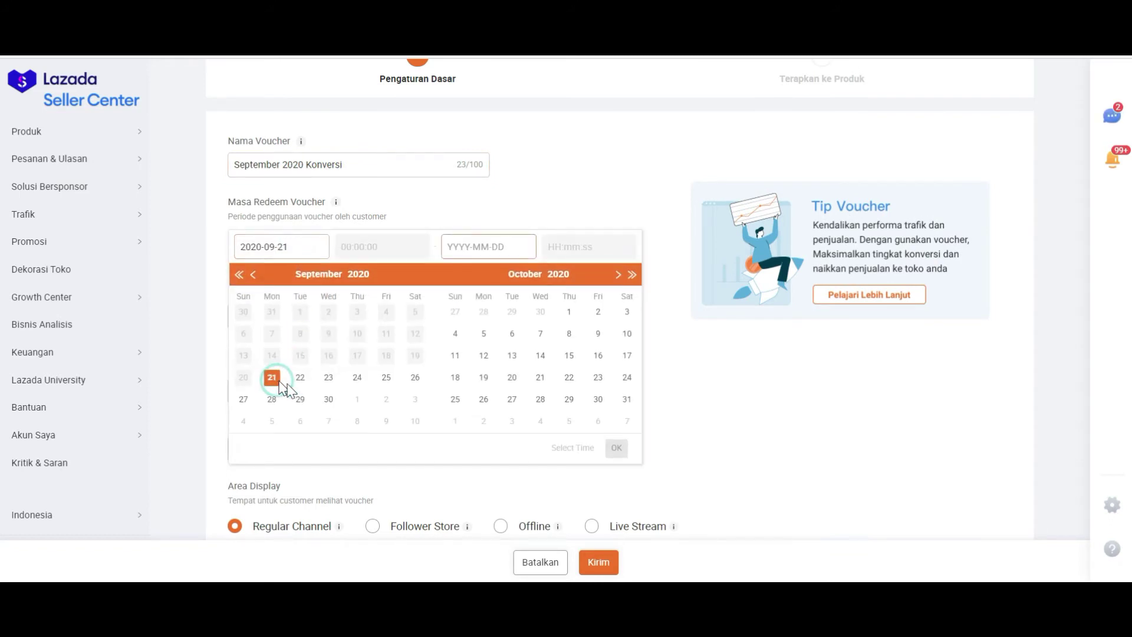
left_click(328, 399)
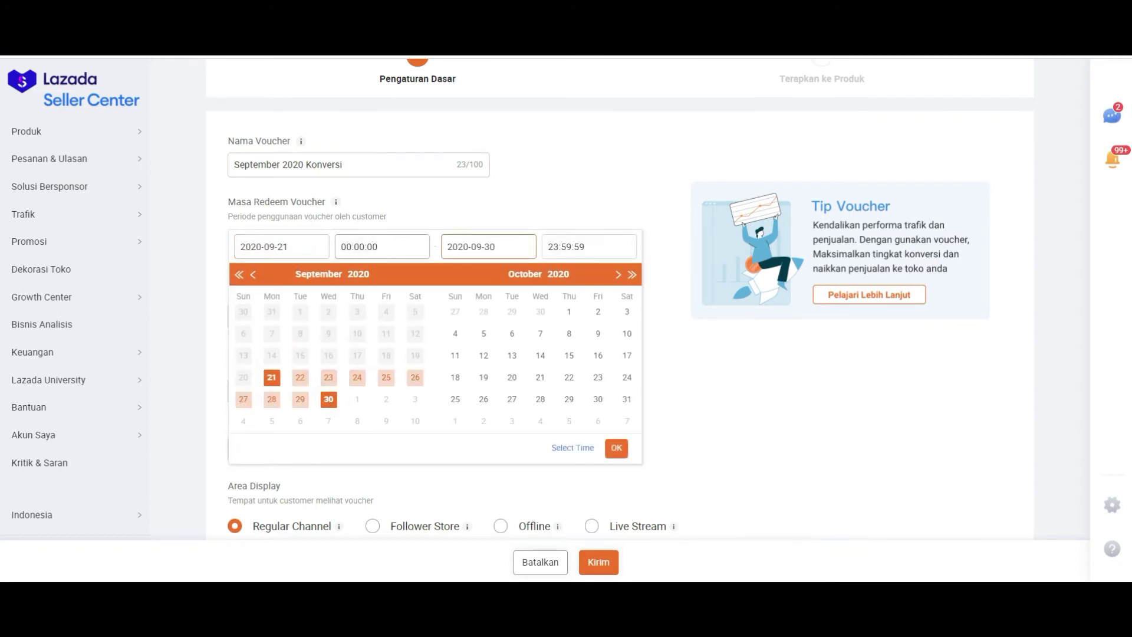
left_click(345, 246)
scroll(263, 362, "down", 5)
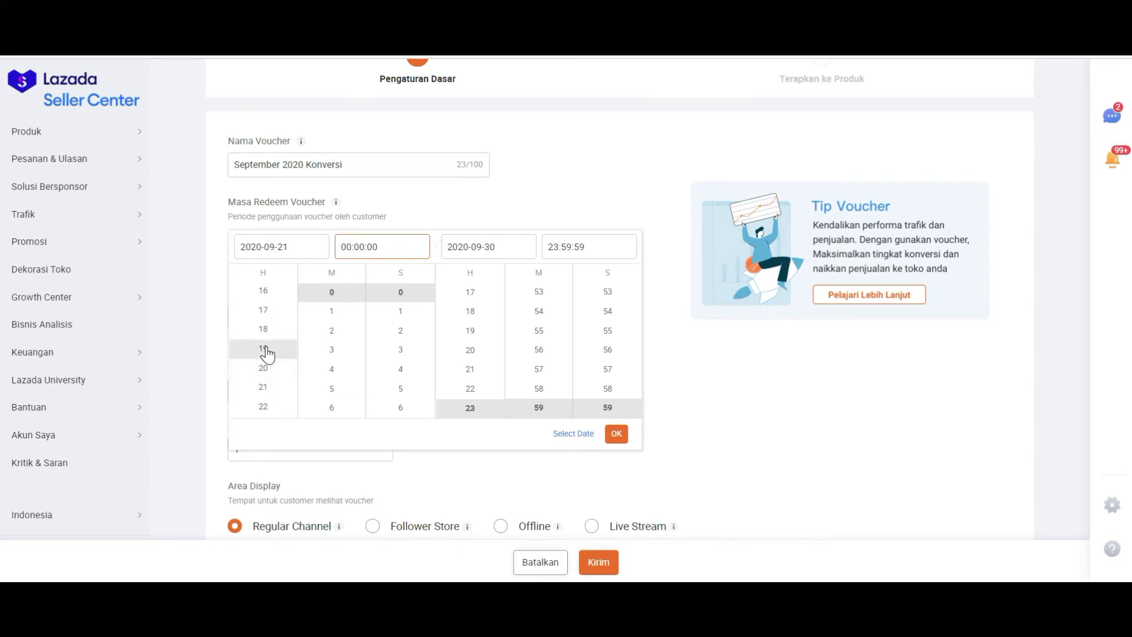
left_click(265, 349)
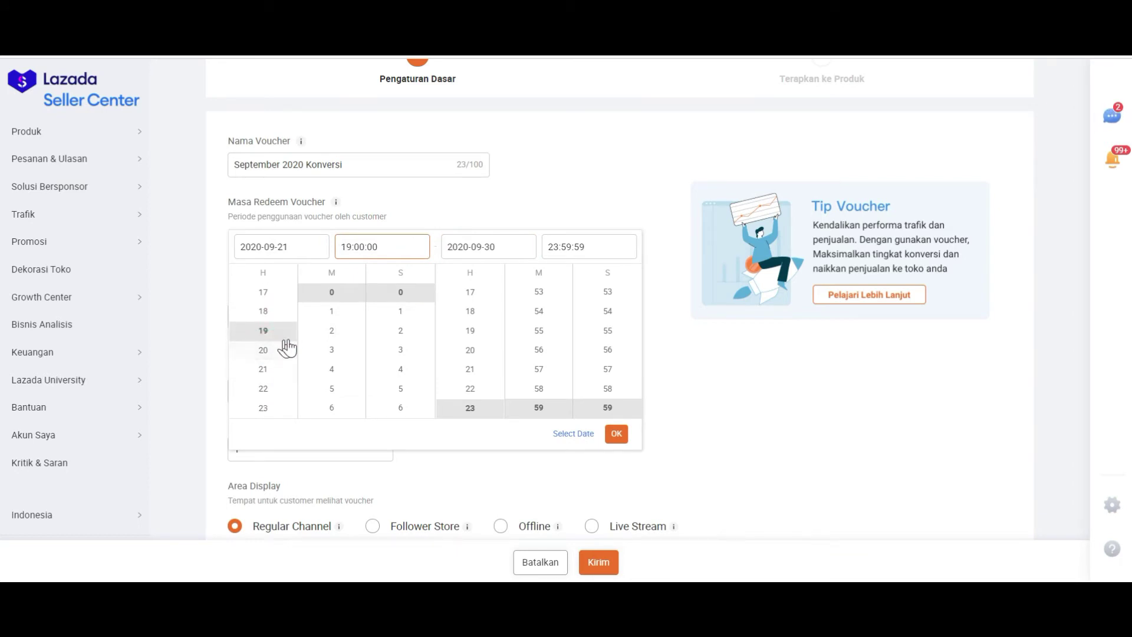
scroll(337, 342, "down", 8)
scroll(336, 329, "up", 4)
left_click(335, 306)
left_click(616, 434)
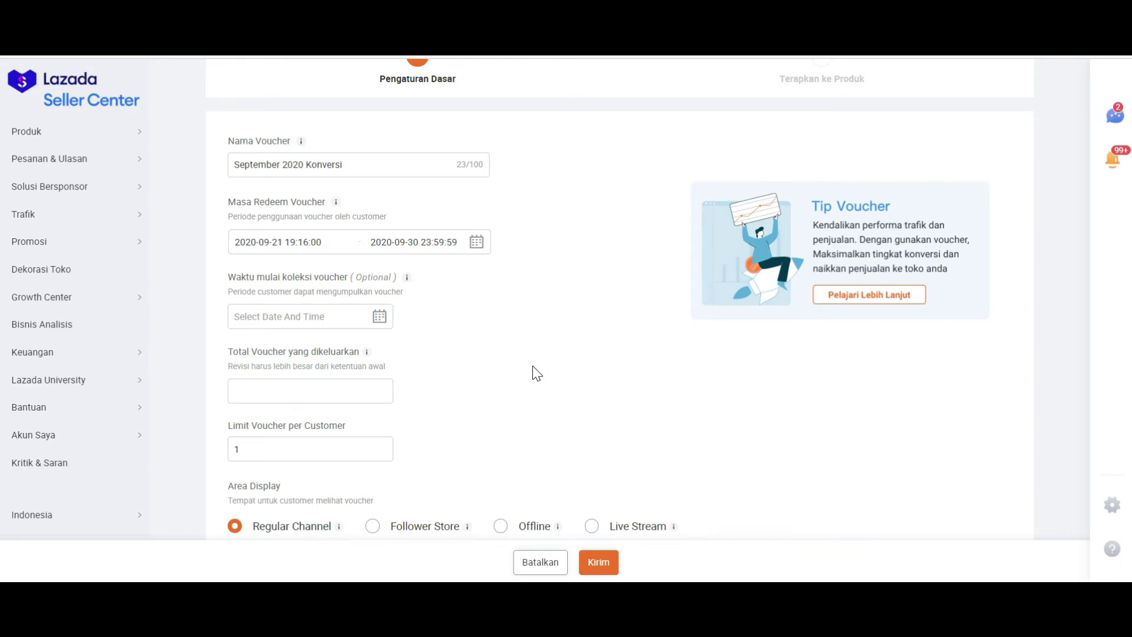
scroll(548, 360, "down", 2)
left_click(339, 213)
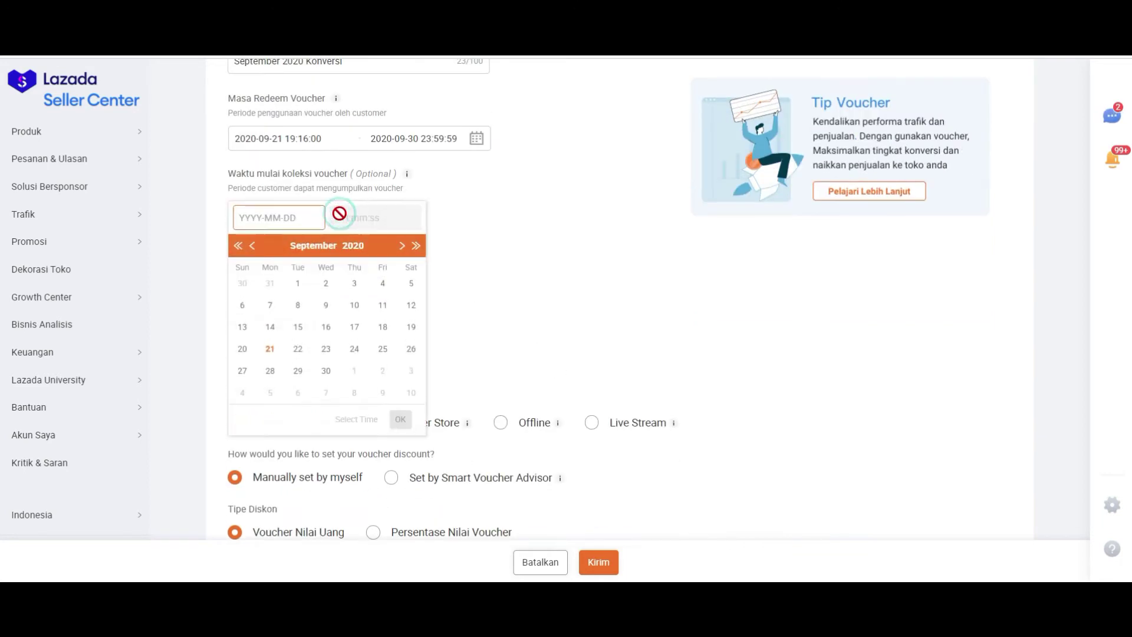
left_click(269, 351)
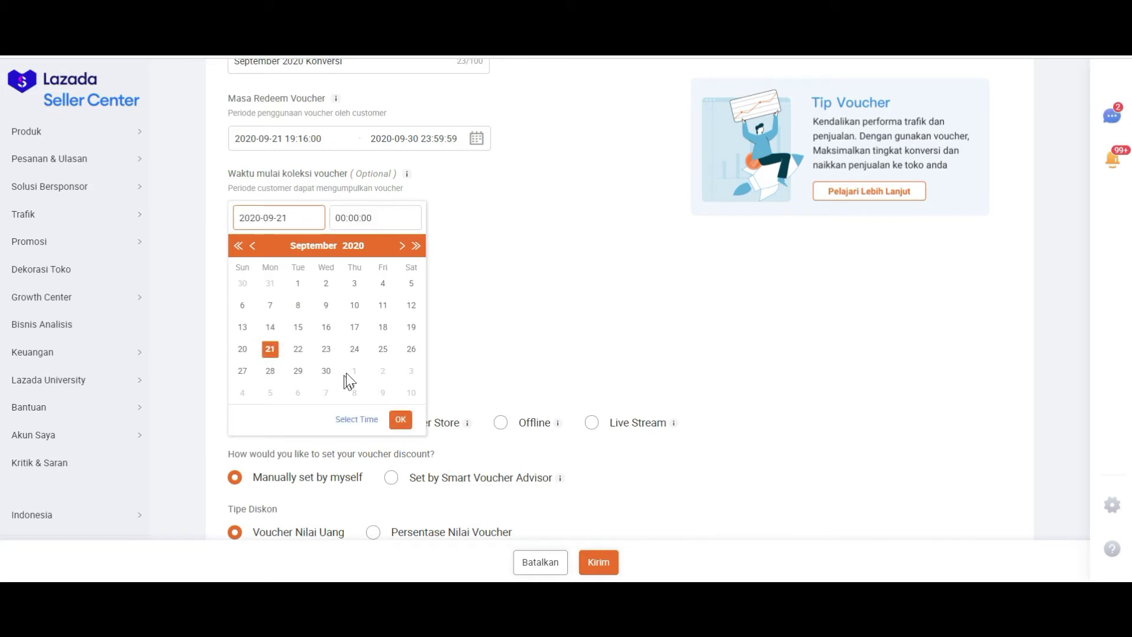
left_click(354, 218)
scroll(261, 333, "down", 5)
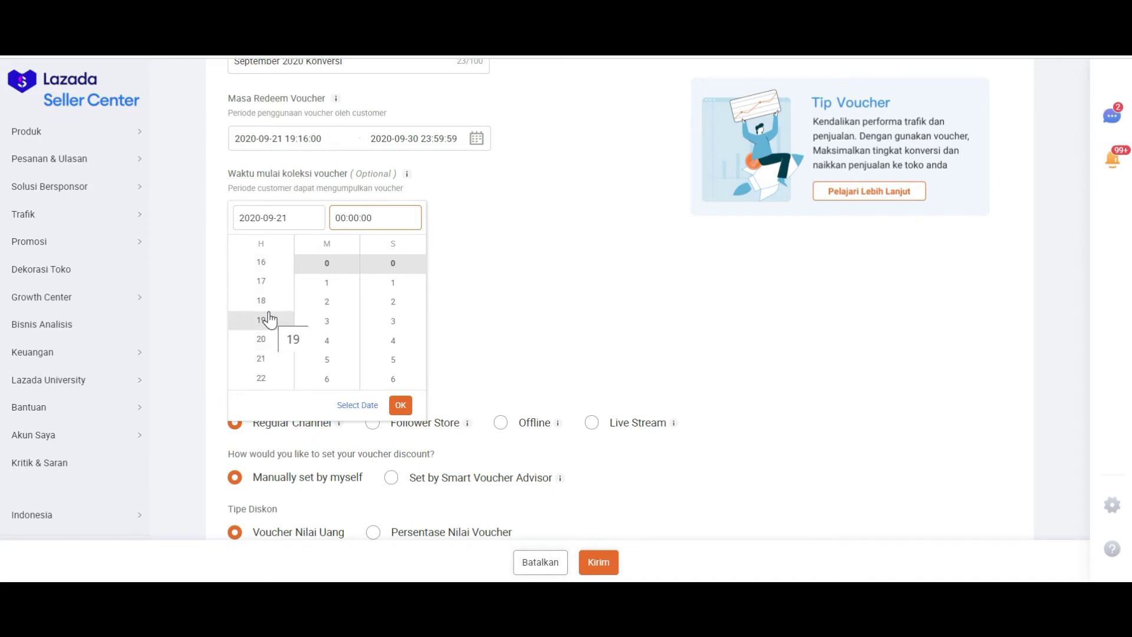
left_click(263, 301)
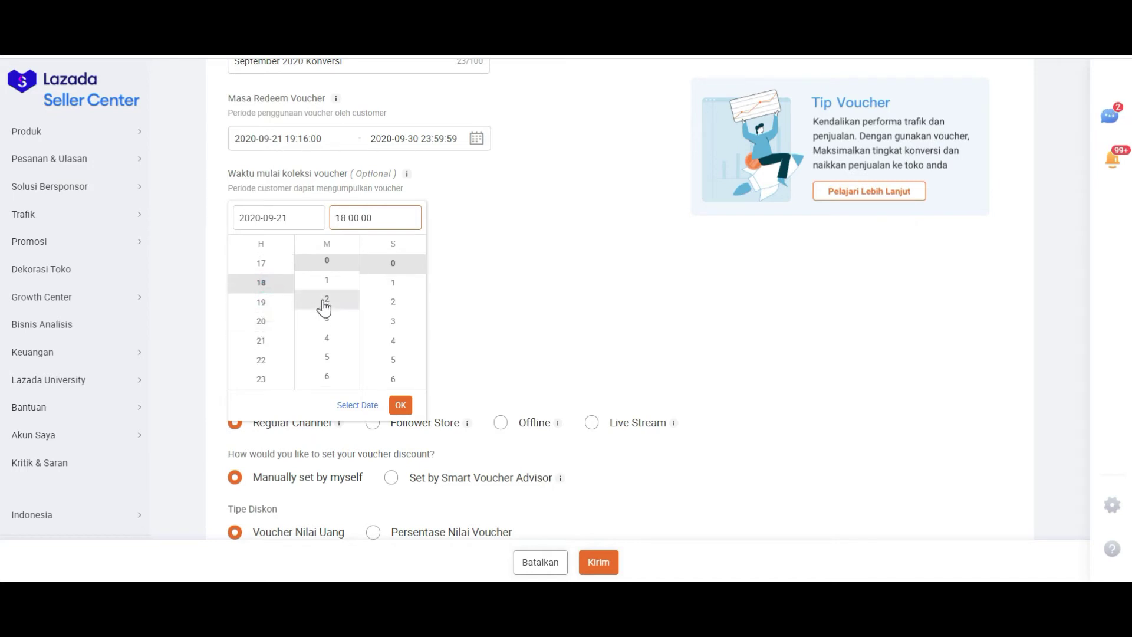
scroll(325, 307, "down", 8)
scroll(332, 335, "down", 5)
scroll(329, 348, "down", 4)
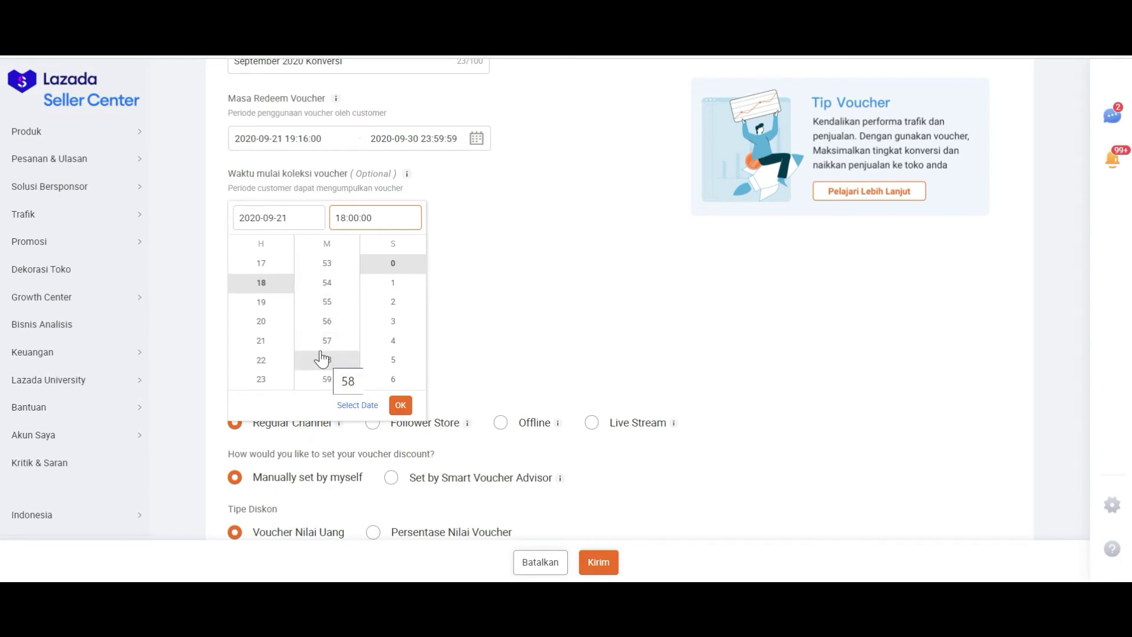
scroll(322, 310, "down", 5)
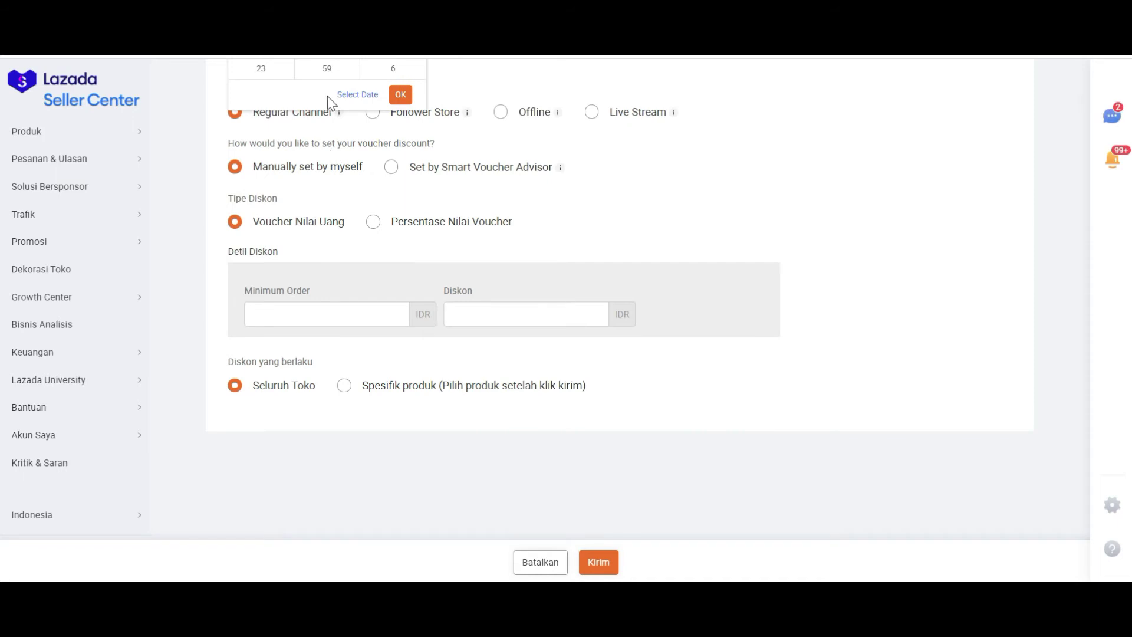
left_click(328, 68)
left_click(401, 95)
Set the conversion voucher's total number issued to 1000
scroll(474, 188, "up", 3)
left_click(321, 183)
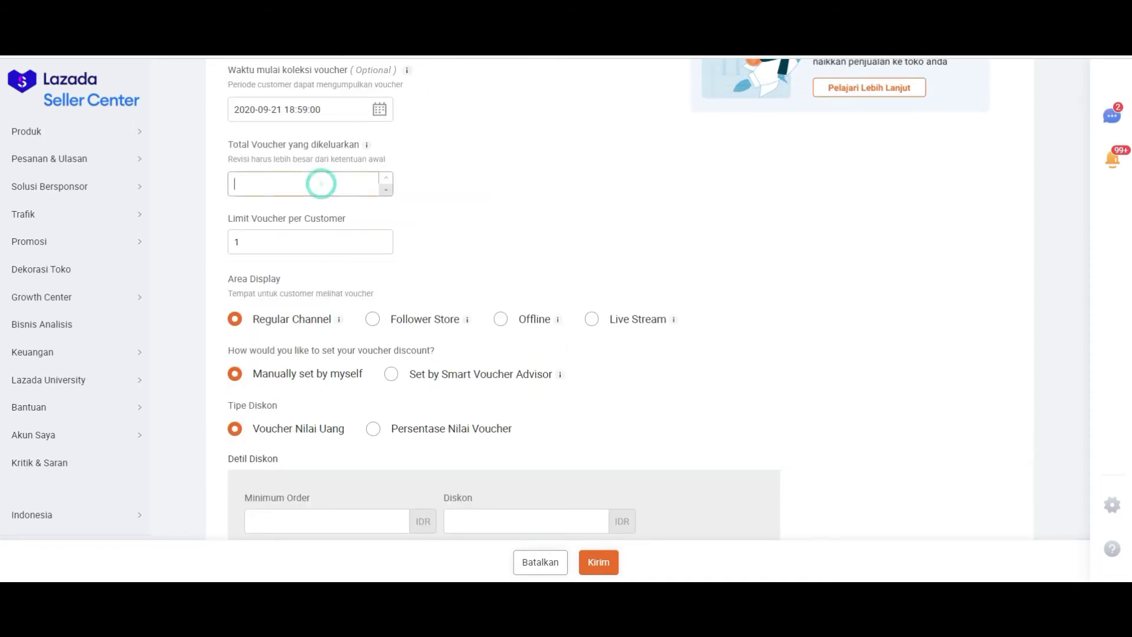
type("1000")
left_click(477, 249)
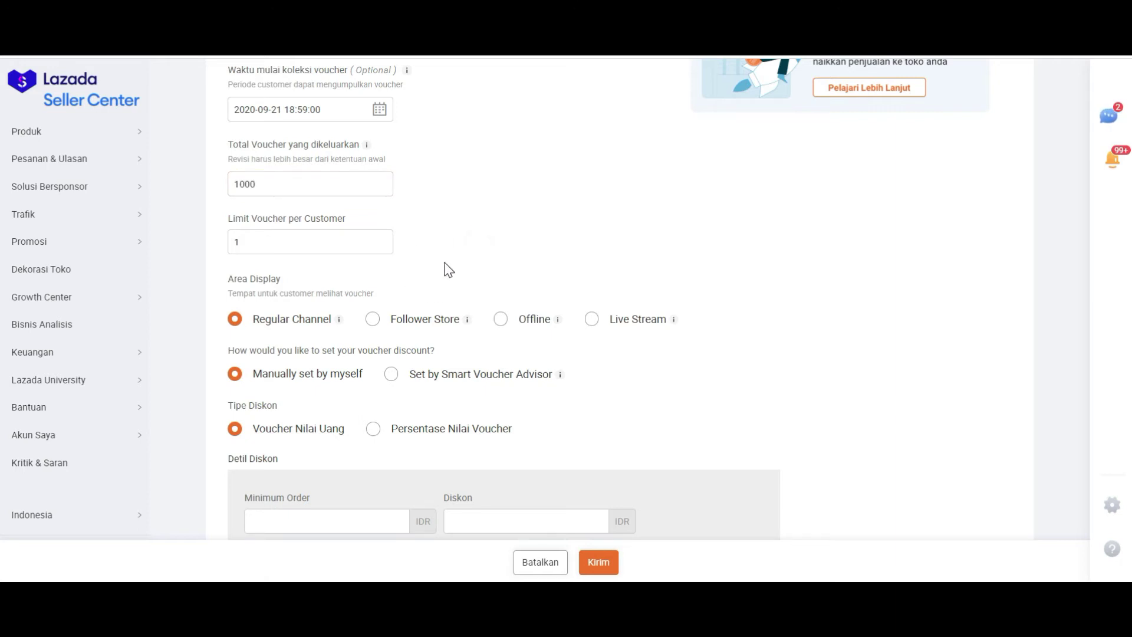
Set a money-value discount of 2500 IDR with a minimum order of 50000 IDR for the whole store, and submit the voucher
scroll(448, 269, "down", 2)
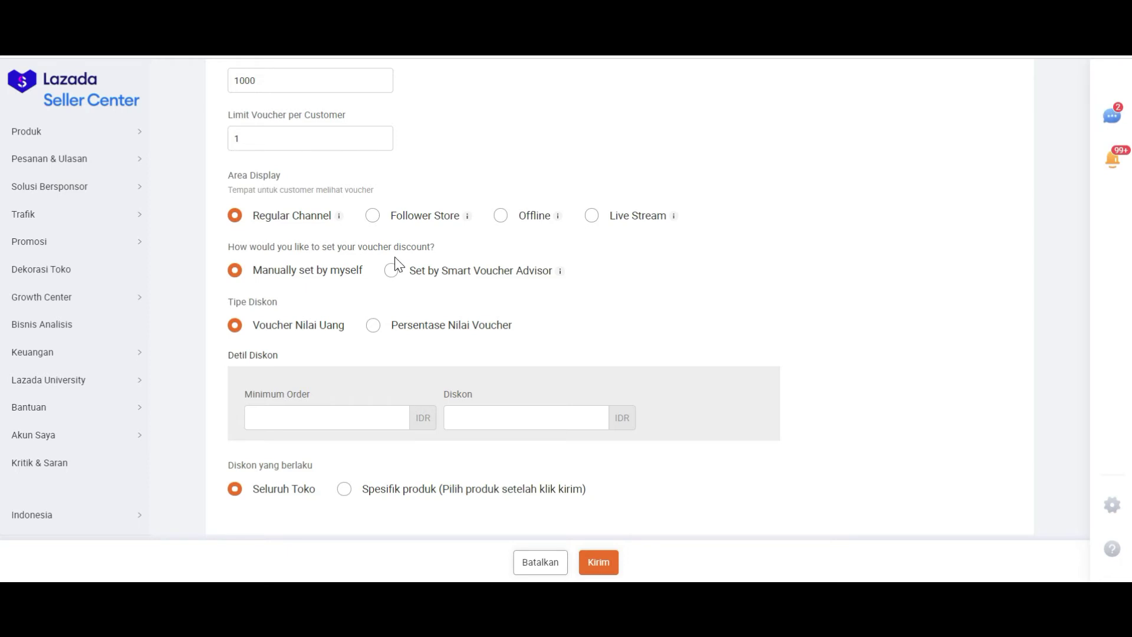
scroll(394, 259, "down", 2)
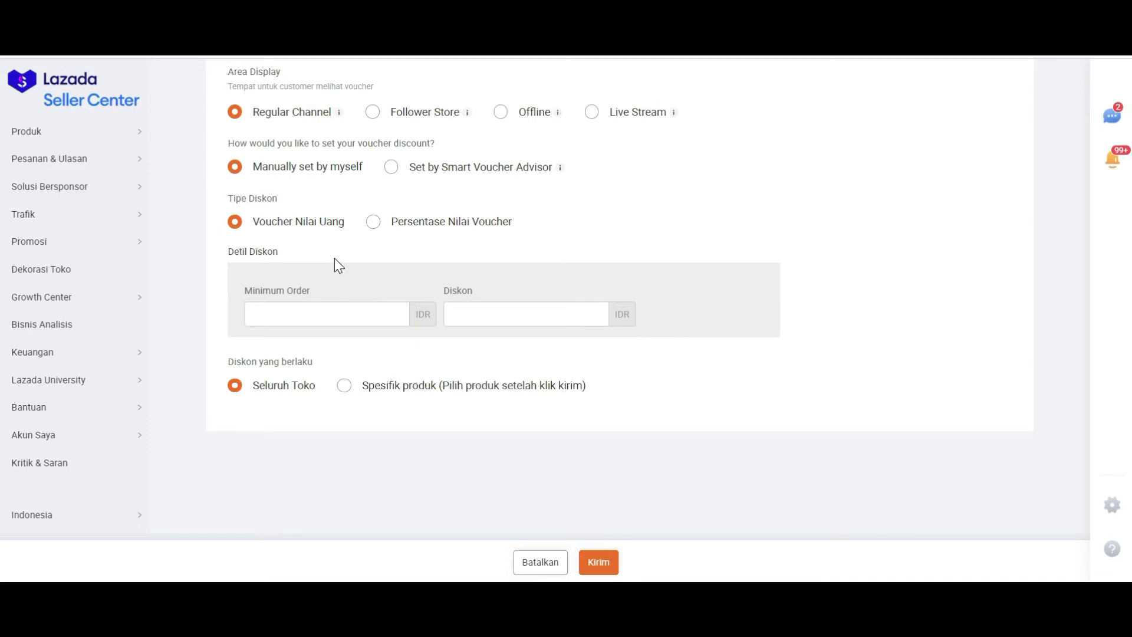
left_click(295, 314)
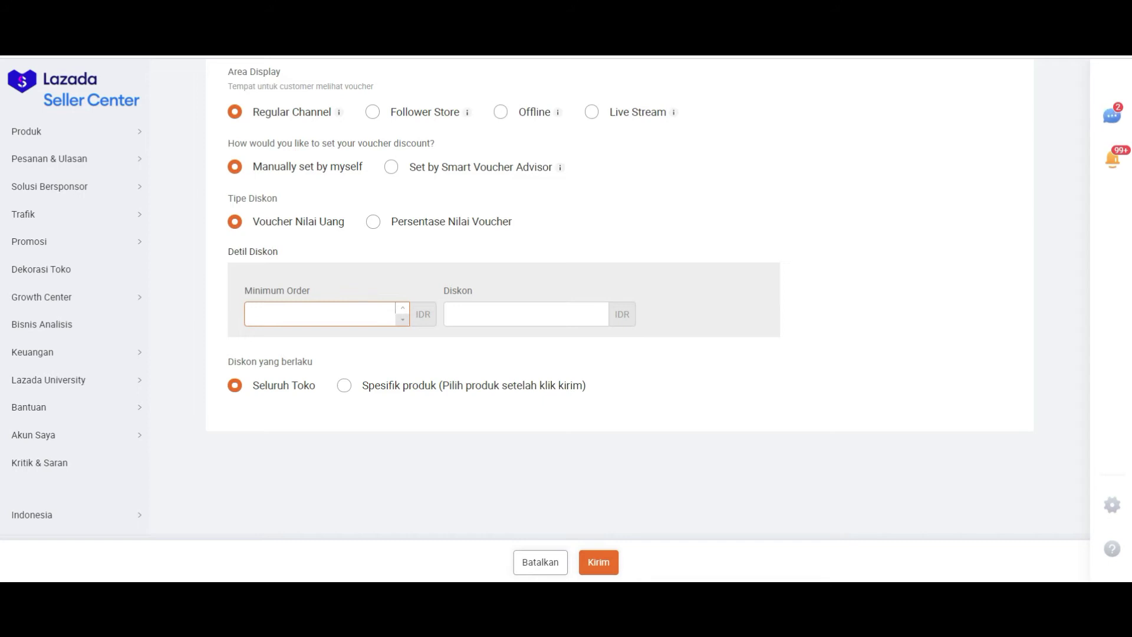
type("50000")
left_click(526, 313)
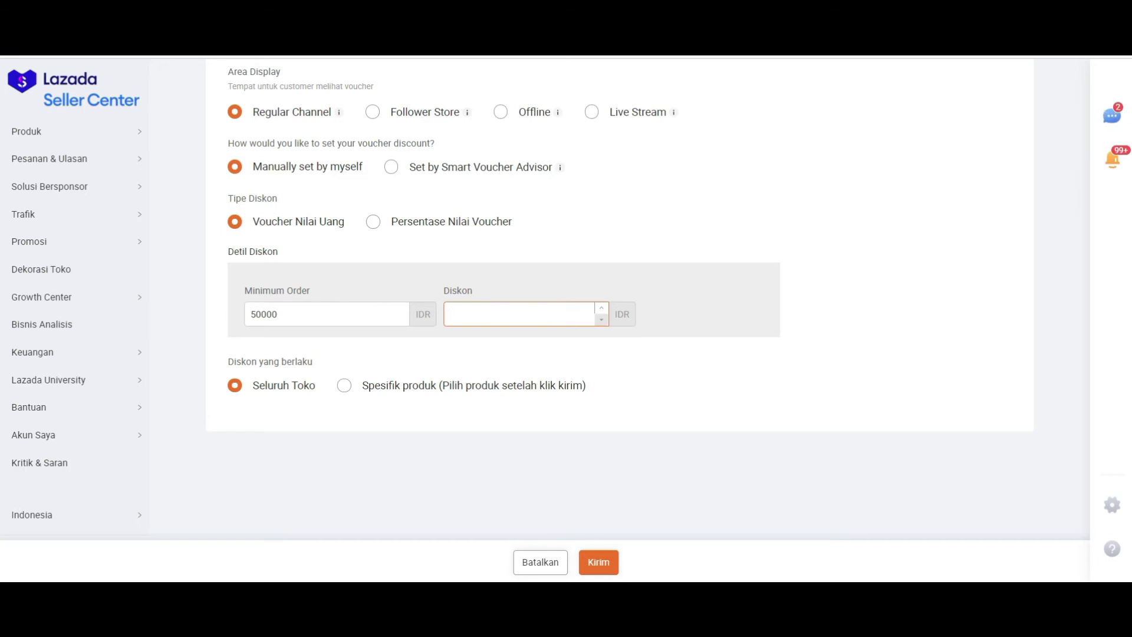
type("2500")
left_click(598, 563)
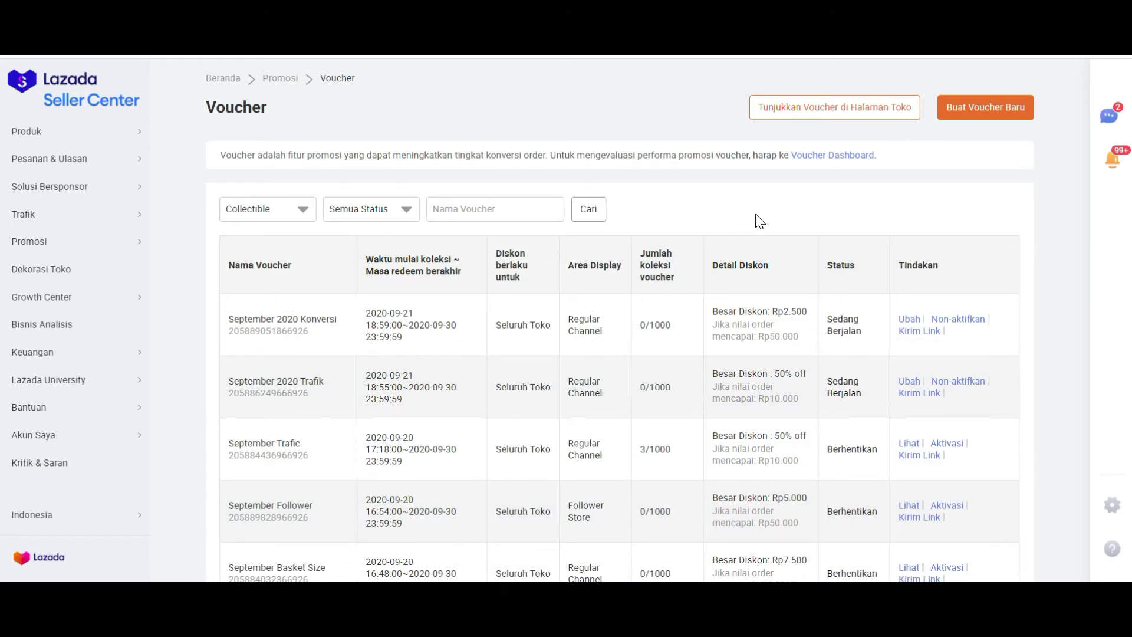
Create another new voucher and name it "September 2020 basket size"
left_click(1011, 118)
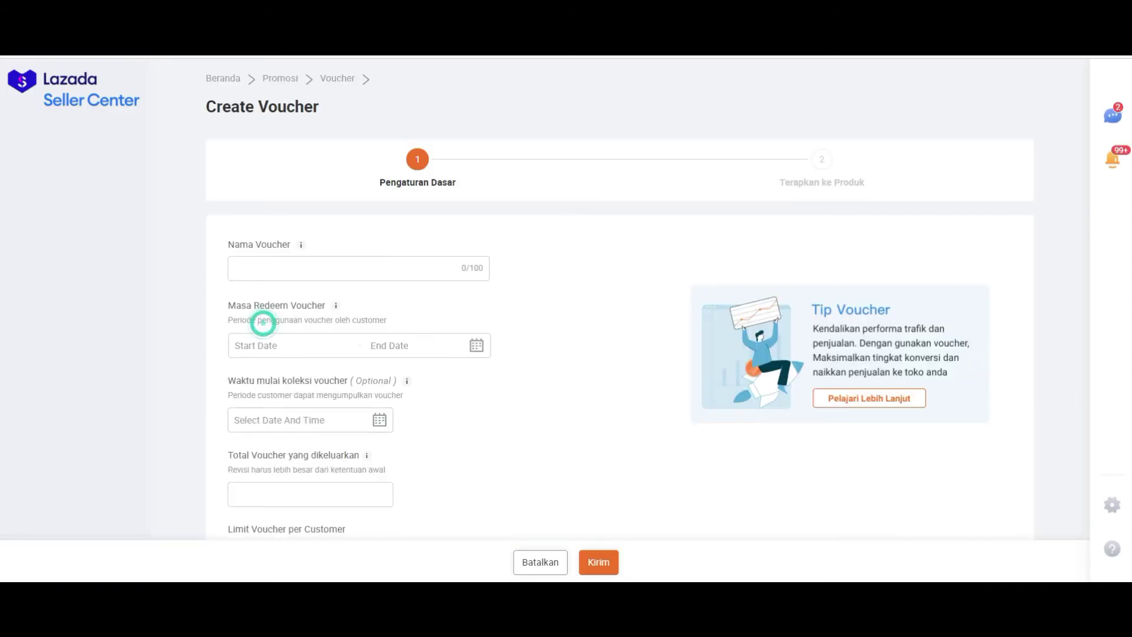
left_click(286, 263)
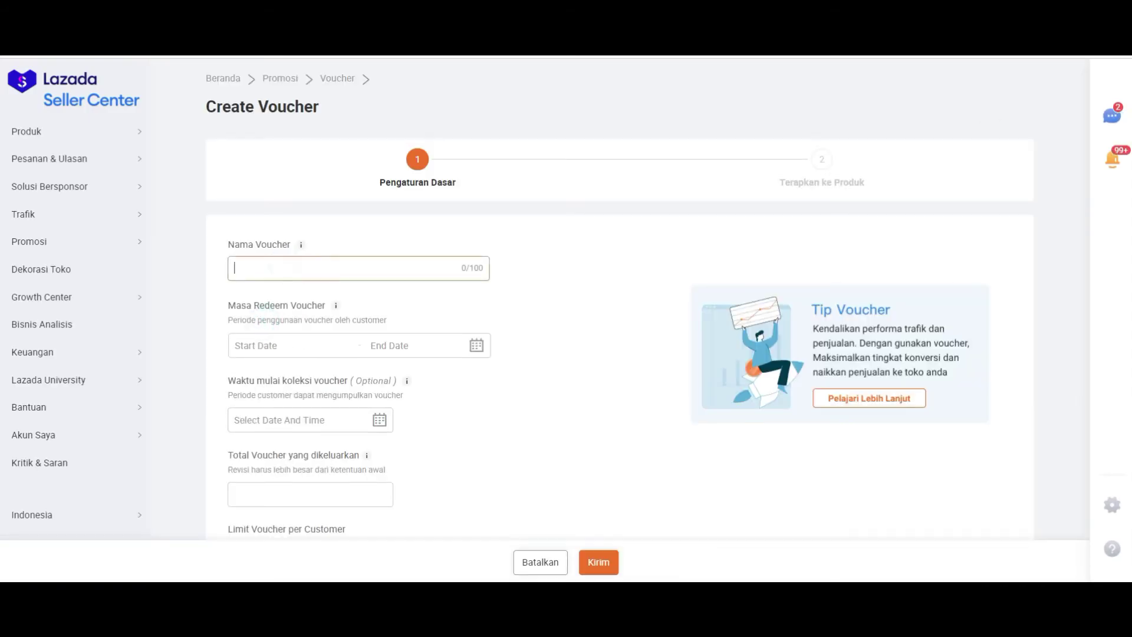
type("September 2020 basket size")
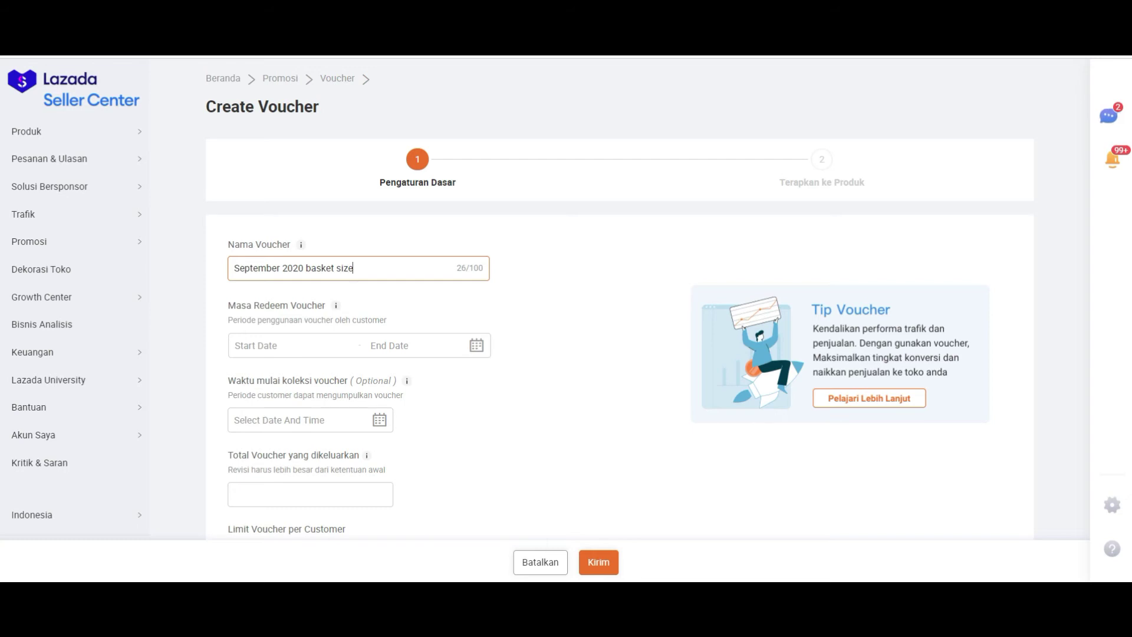
left_click(277, 345)
scroll(276, 360, "down", 2)
left_click(273, 377)
left_click(334, 406)
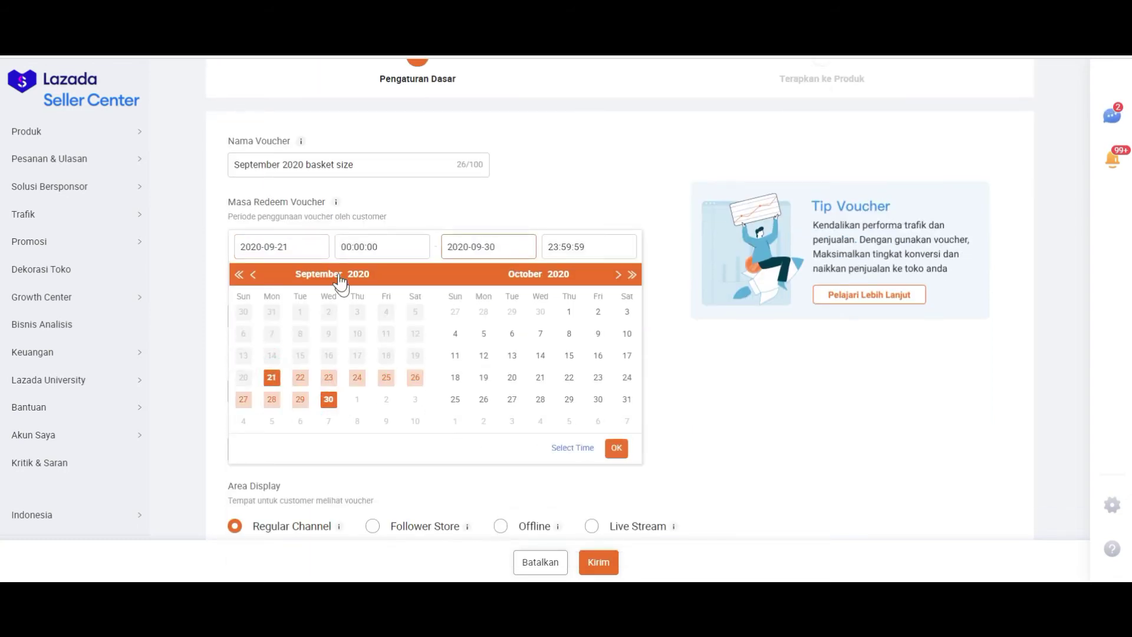
left_click(342, 248)
scroll(266, 354, "down", 5)
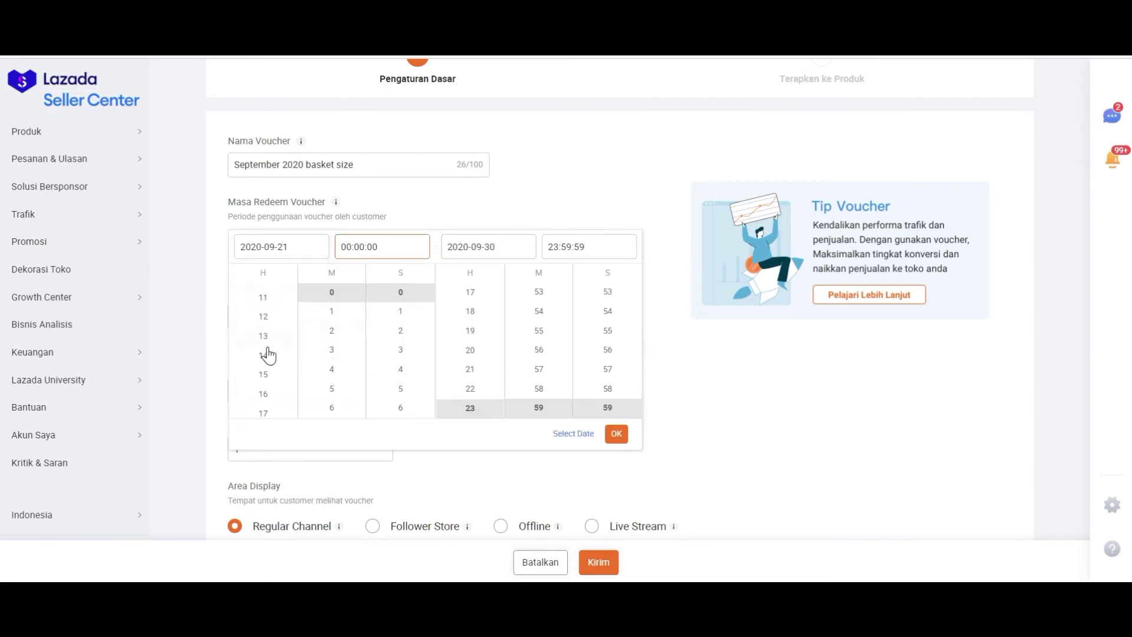
left_click(265, 353)
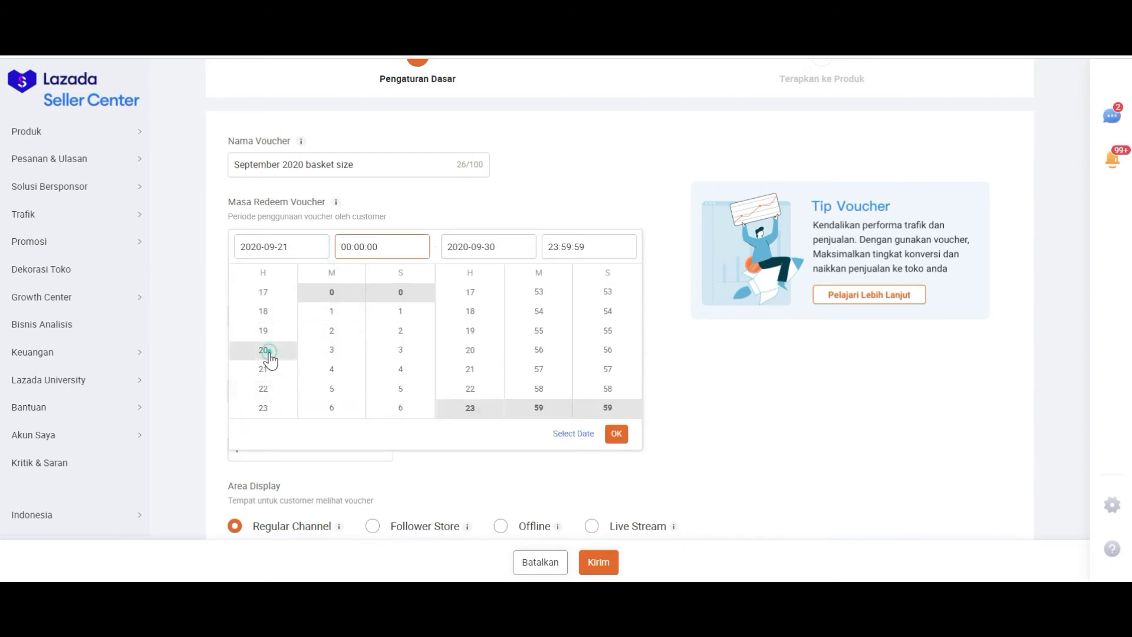
left_click(618, 437)
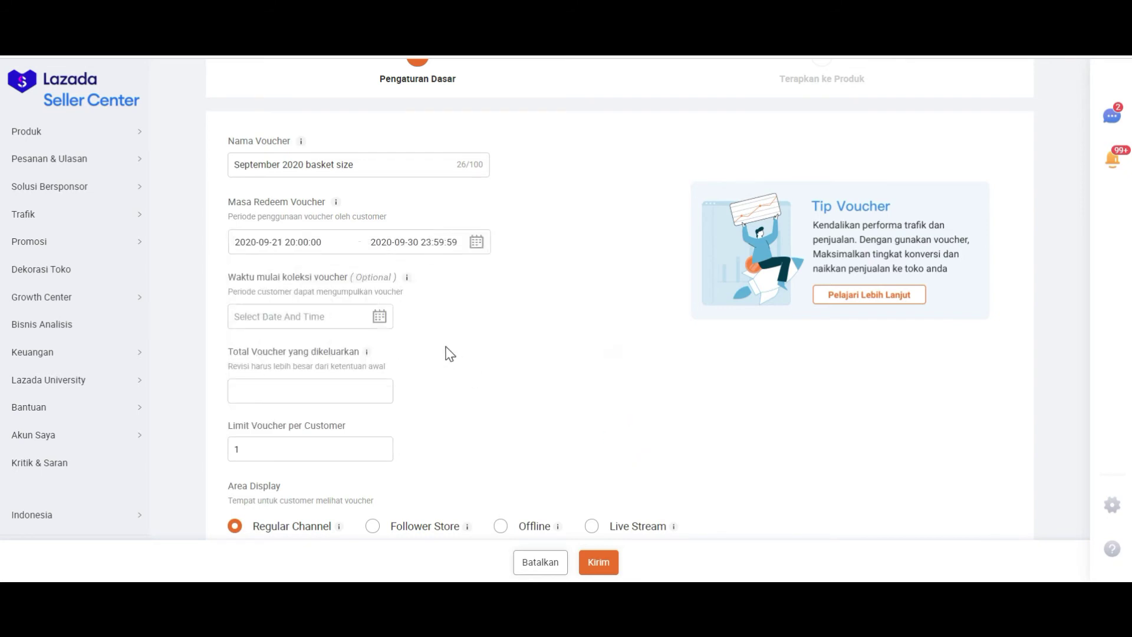
scroll(440, 348, "down", 2)
left_click(319, 213)
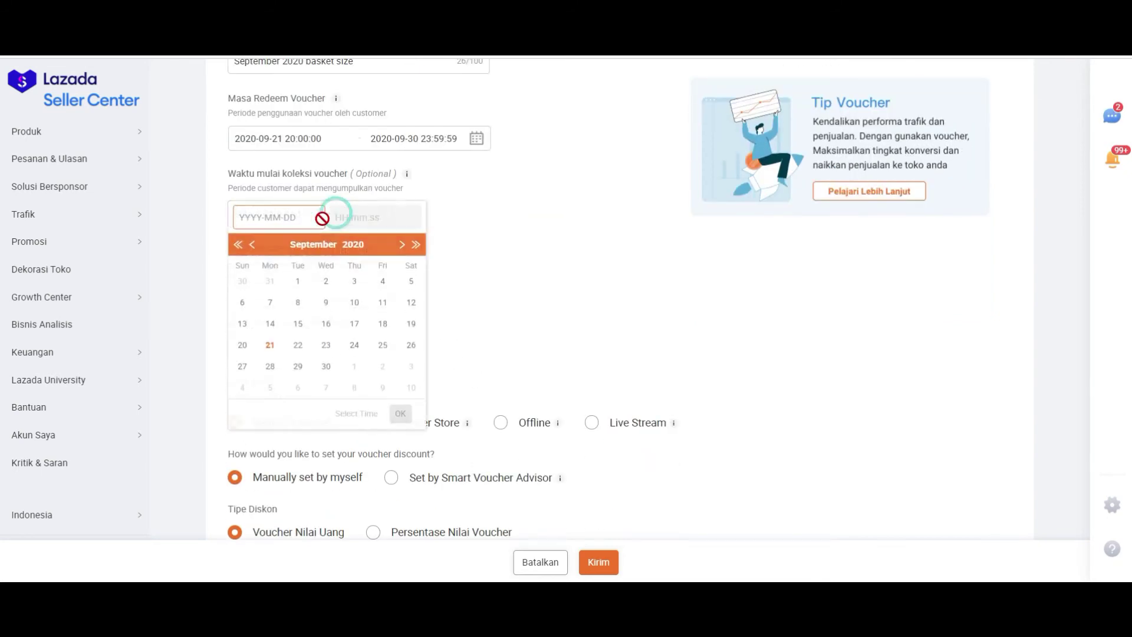
left_click(270, 348)
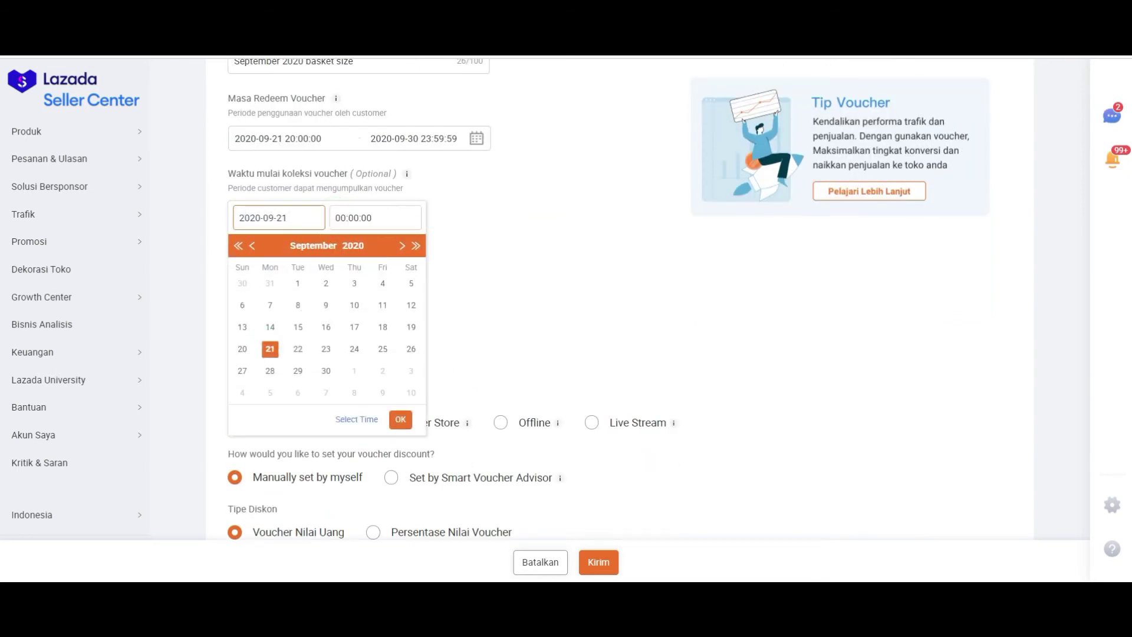
left_click(342, 218)
scroll(266, 330, "down", 5)
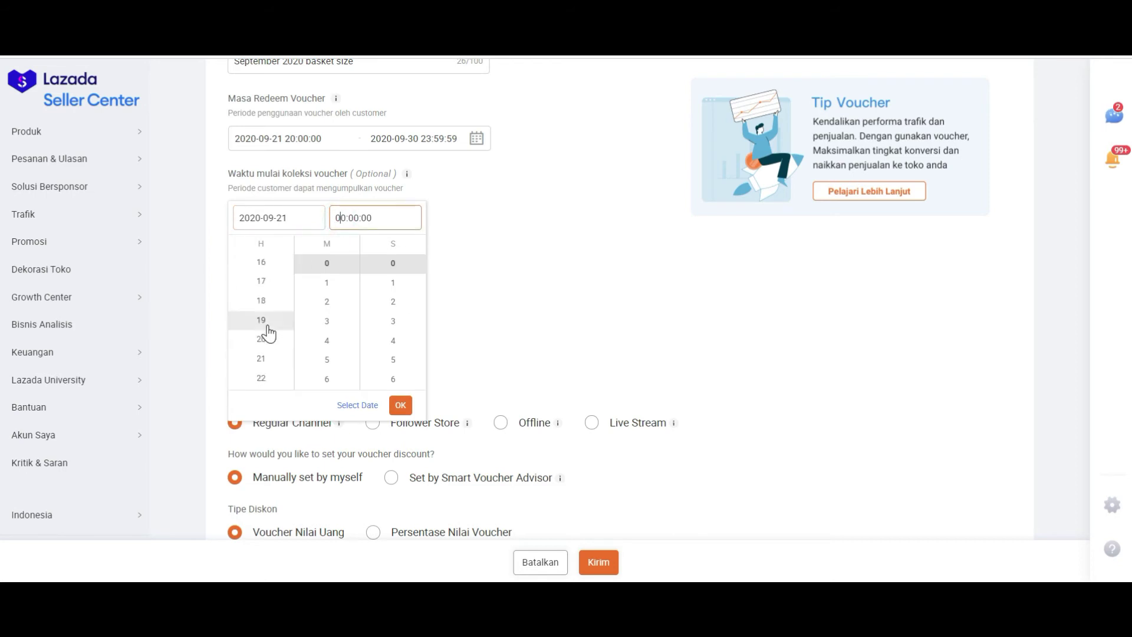
left_click(262, 318)
scroll(330, 316, "down", 10)
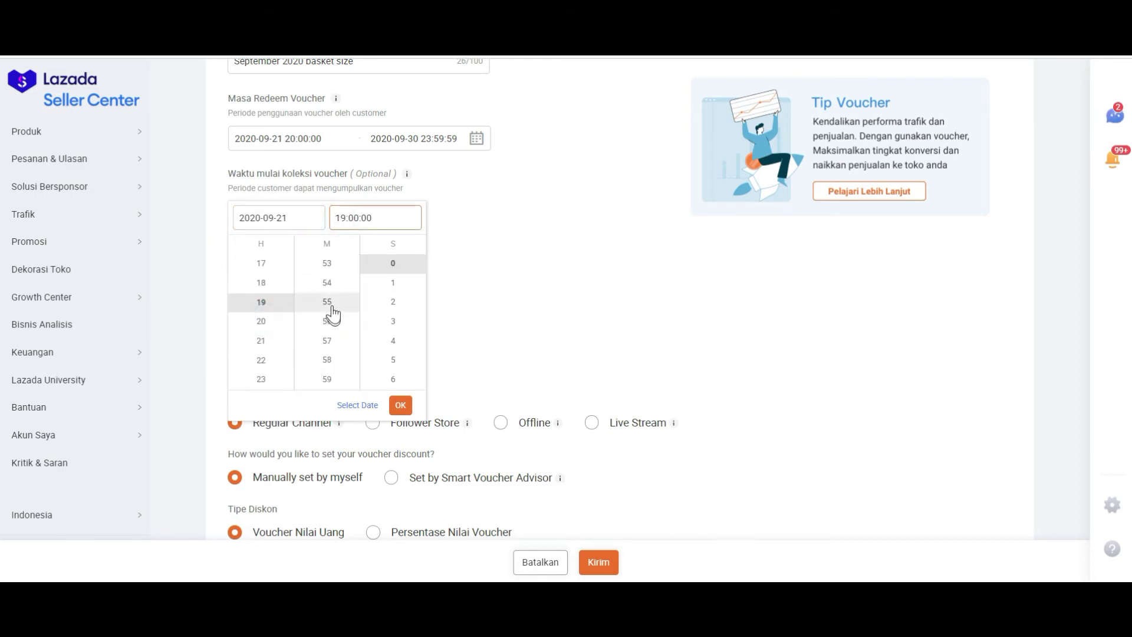
left_click(329, 263)
left_click(401, 404)
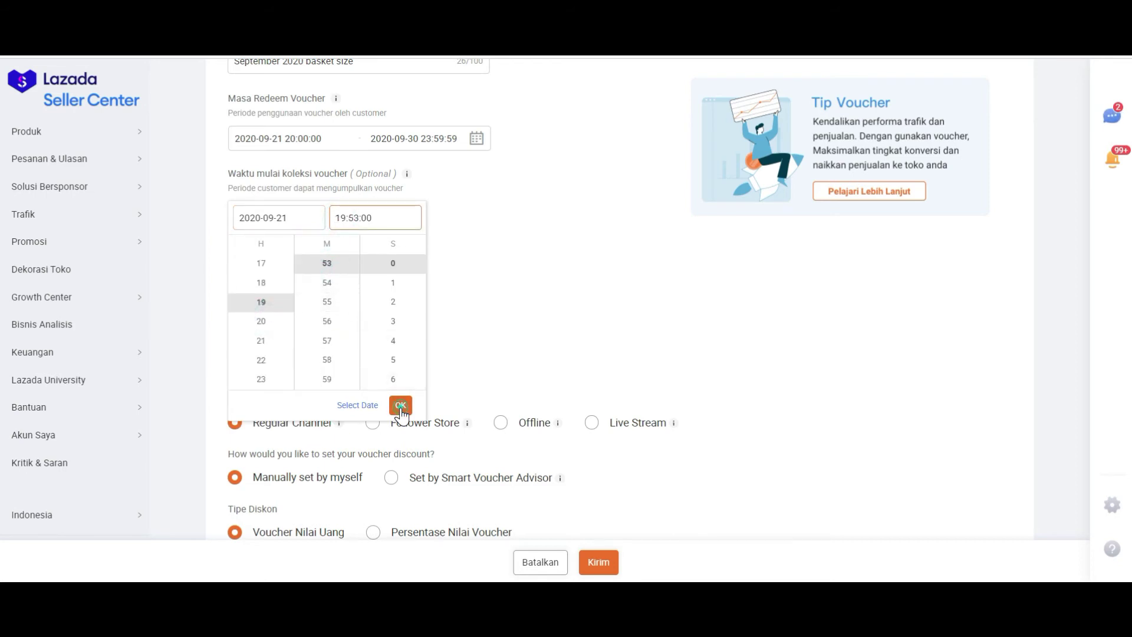
Set the basket size voucher's total number issued to 1000 and keep the limit per customer at 1
scroll(497, 289, "down", 3)
left_click(281, 183)
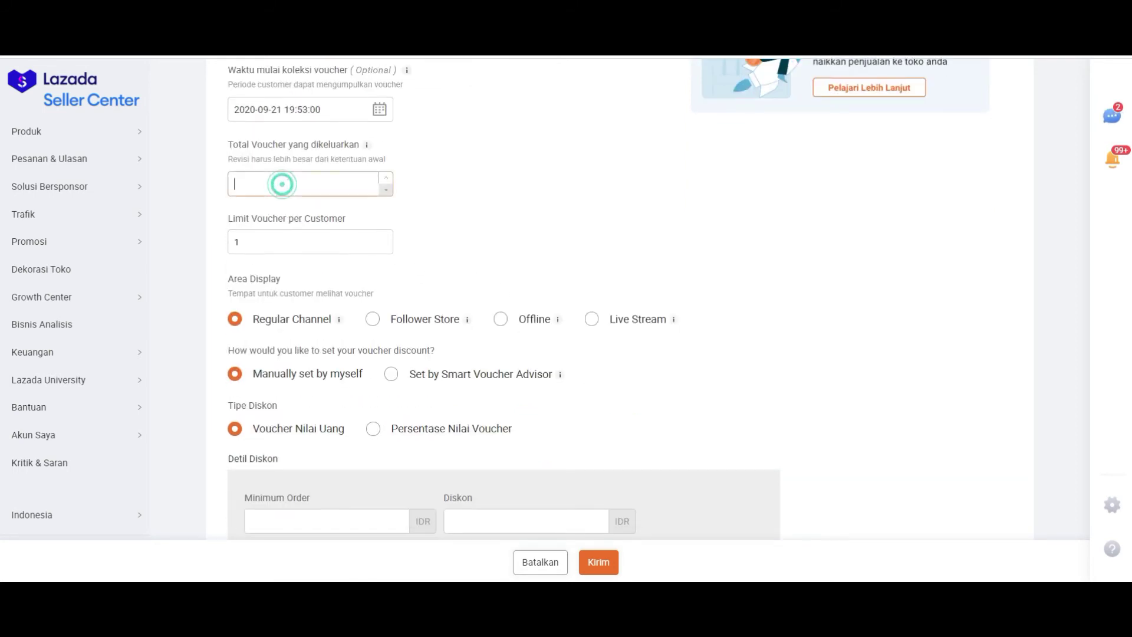
type("1000")
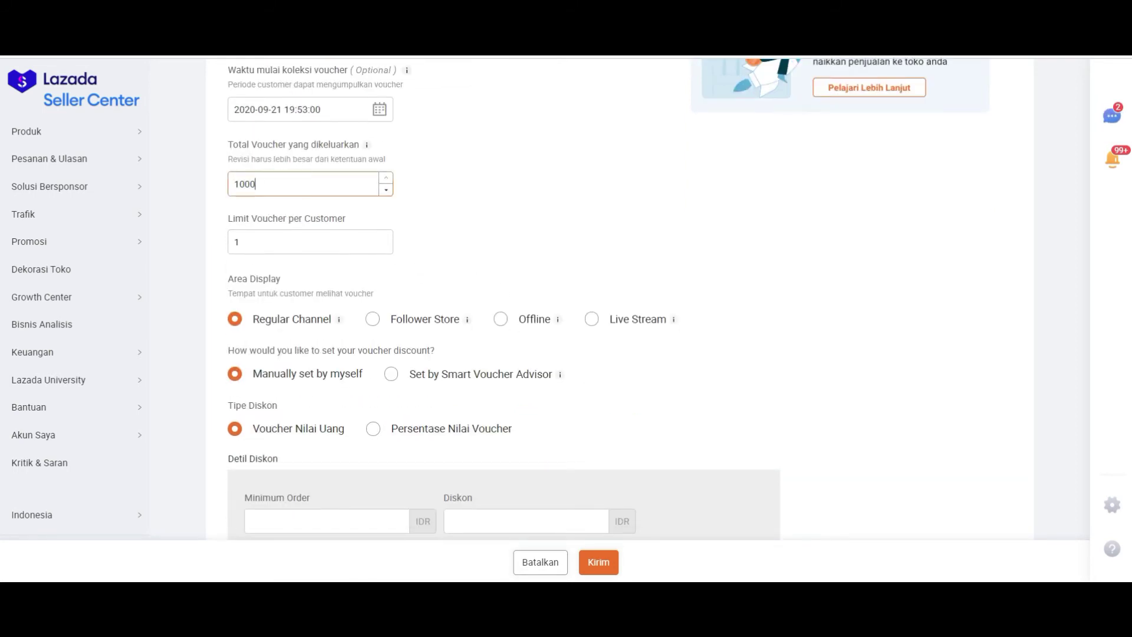
left_click(290, 239)
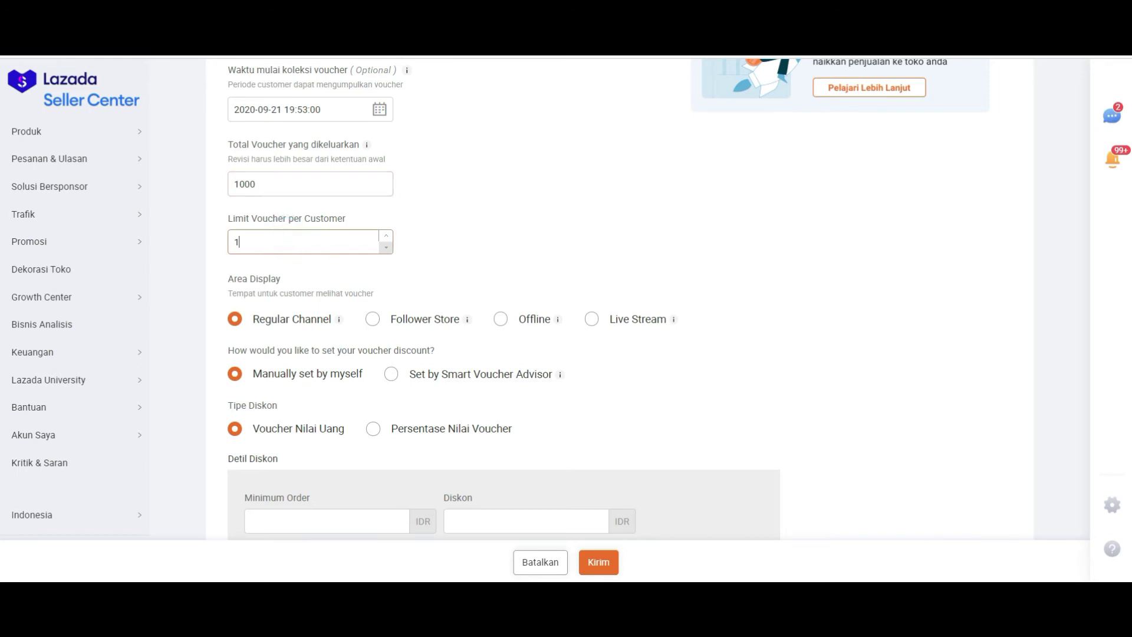
left_click(508, 233)
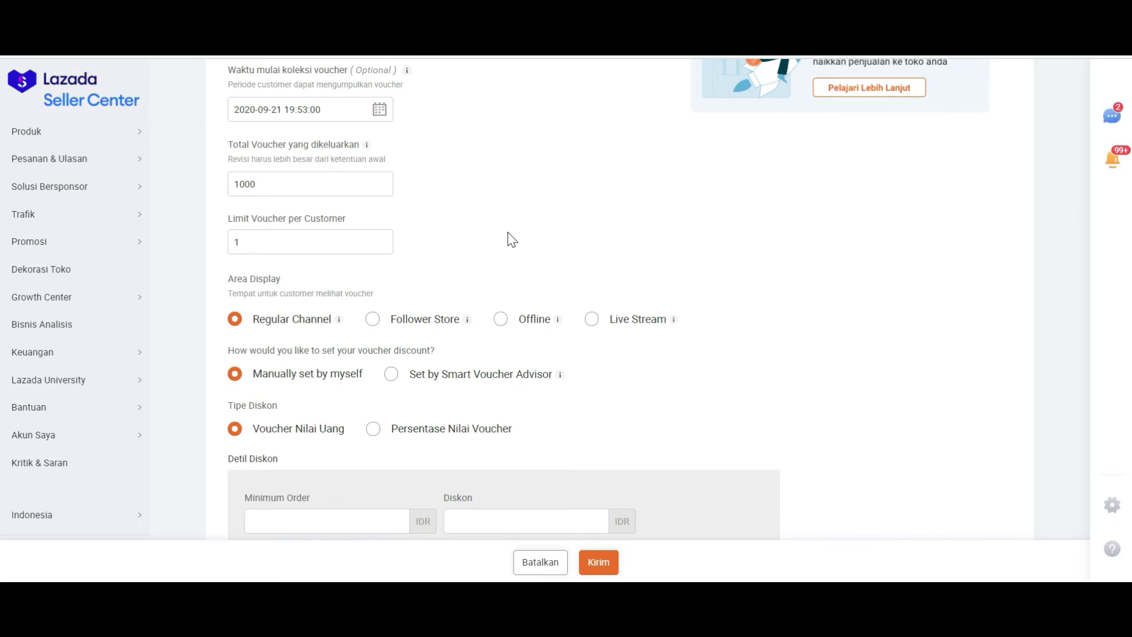
Set the basket size voucher's minimum order to 75000 IDR
scroll(510, 237, "down", 3)
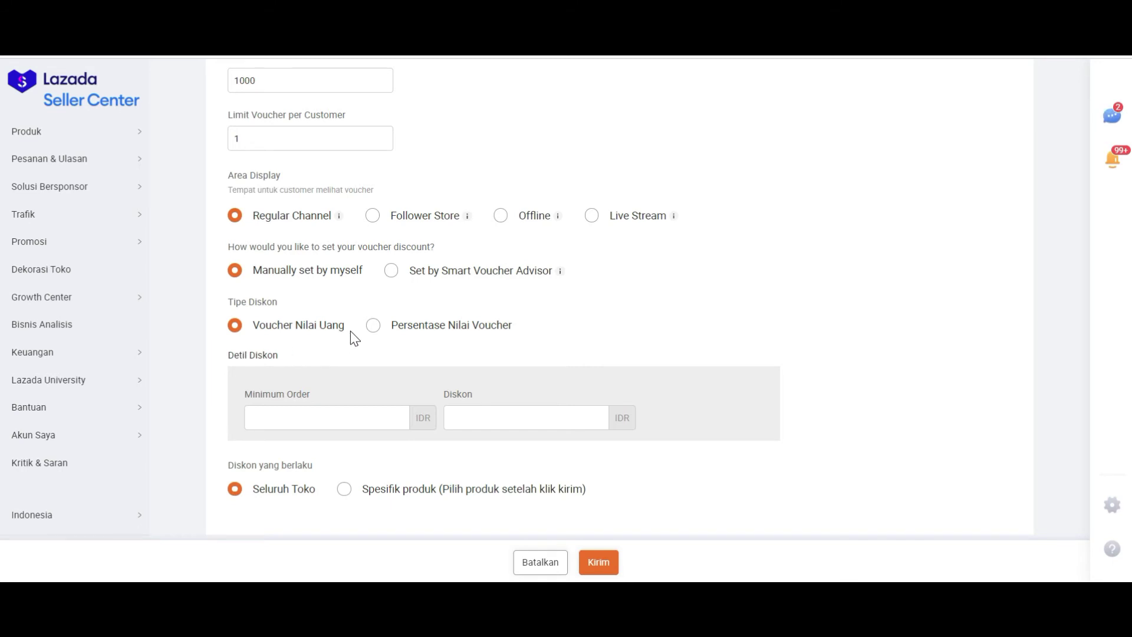
scroll(350, 331, "down", 2)
left_click(306, 313)
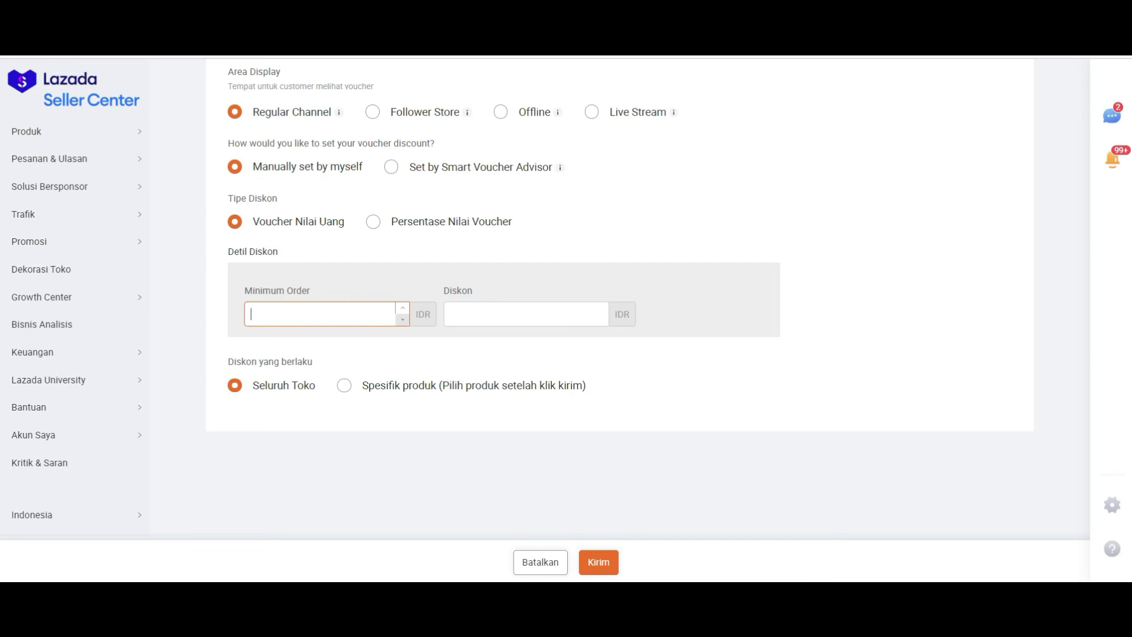
type("5000")
key("BackSpace")
type("0")
Set the basket size voucher's discount to 7500 IDR for the whole store and submit the voucher
left_click(506, 316)
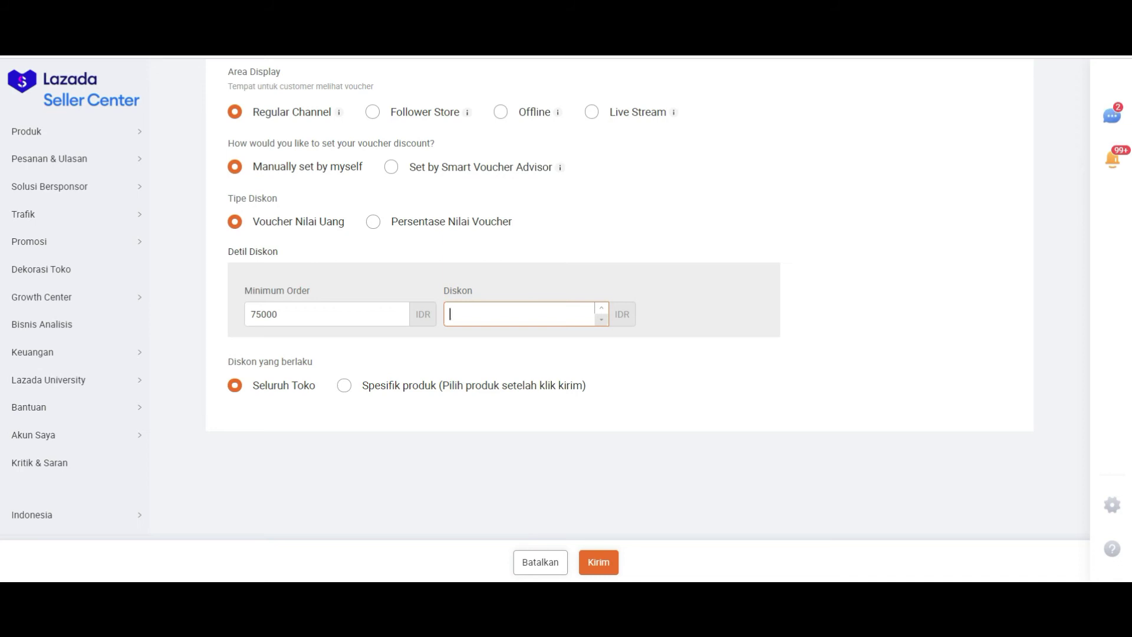
type("7500")
double_click(502, 317)
left_click(466, 360)
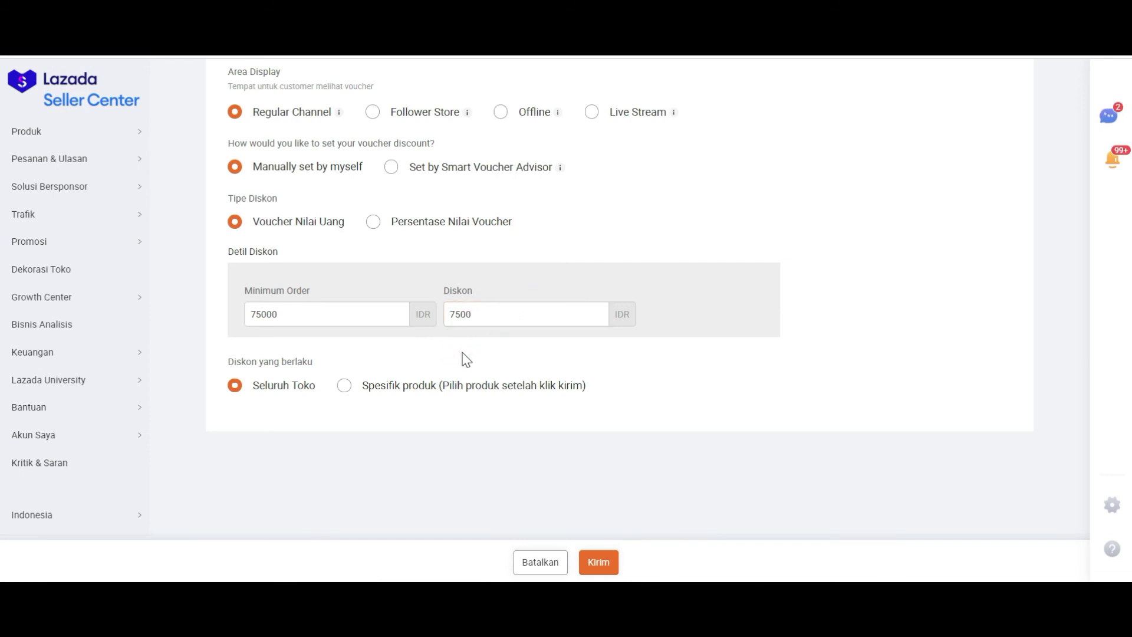
scroll(466, 359, "down", 1)
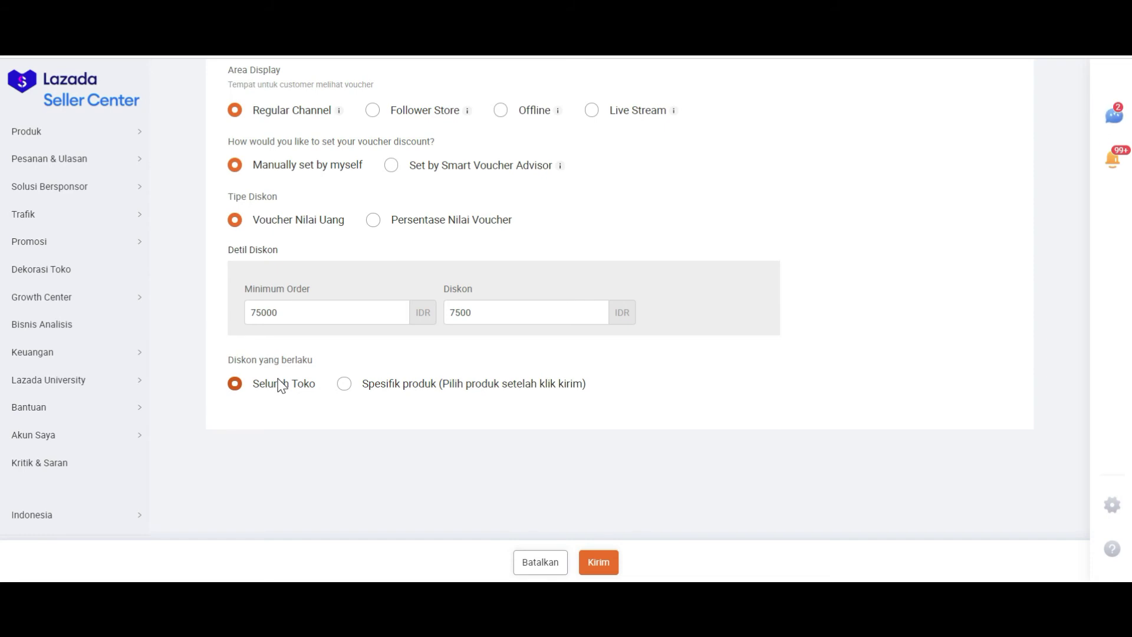
left_click(607, 565)
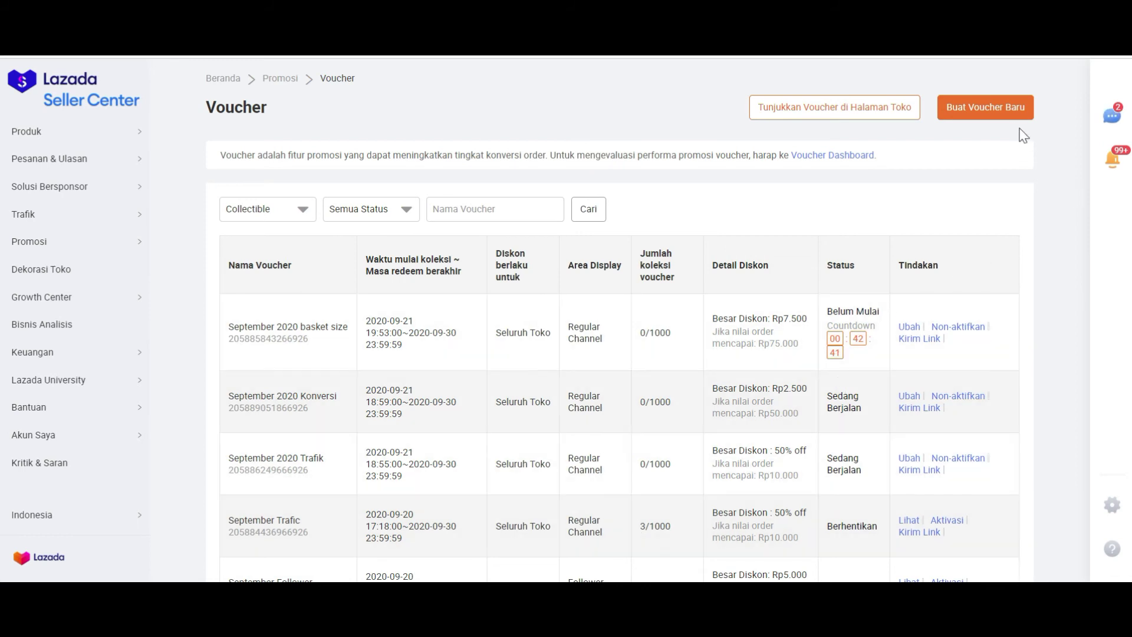
Create another new voucher and name it "September 2020 Follower"
left_click(991, 112)
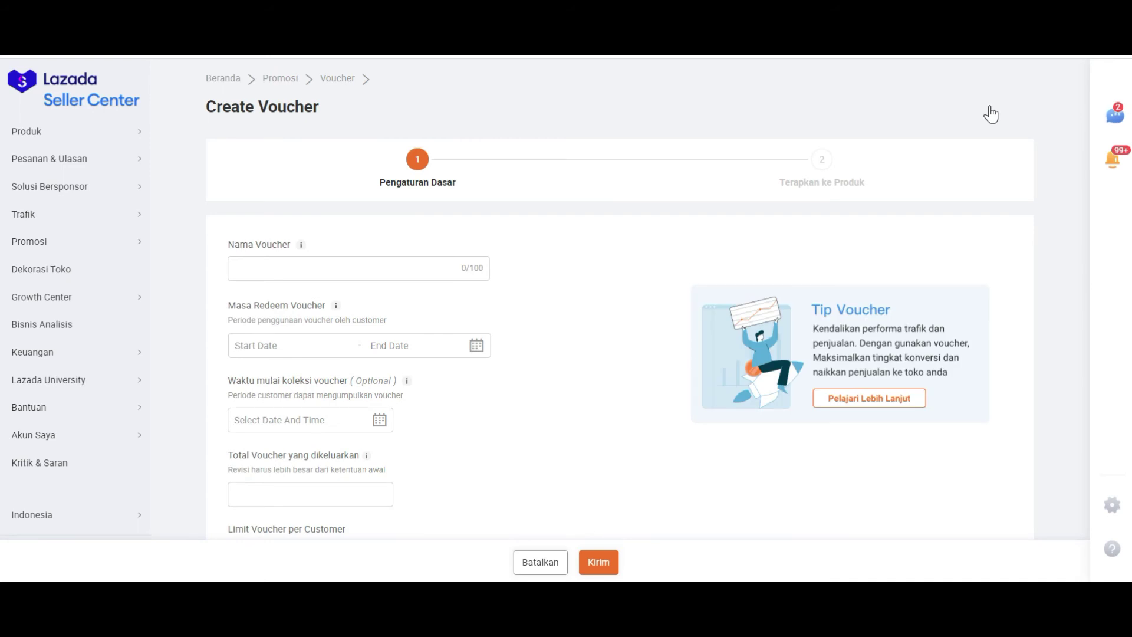
left_click(336, 259)
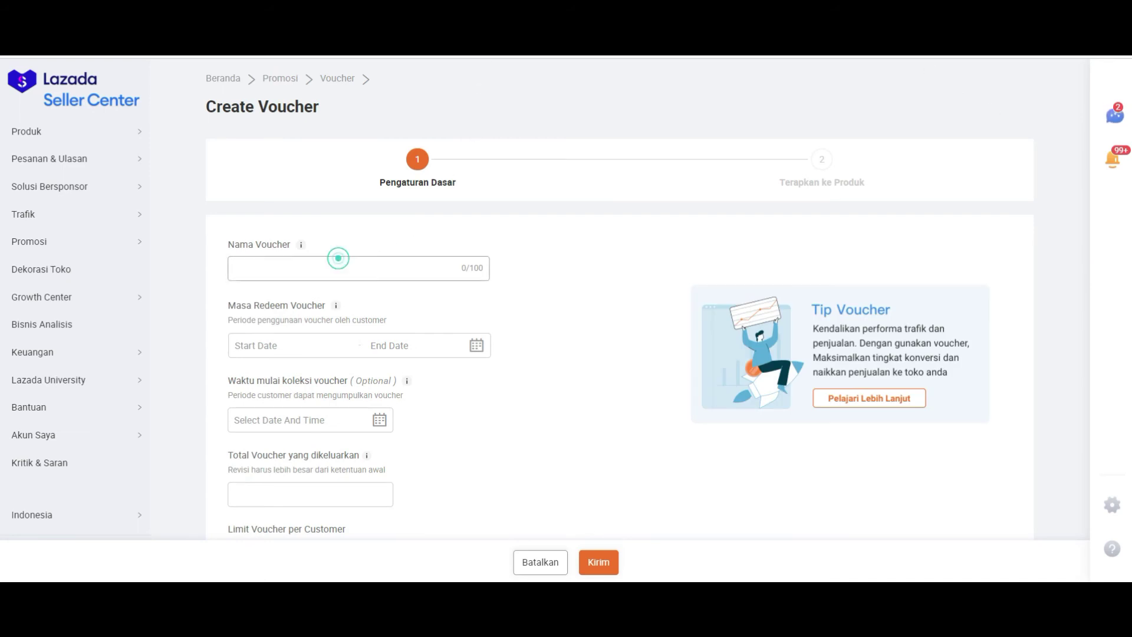
type("Sept")
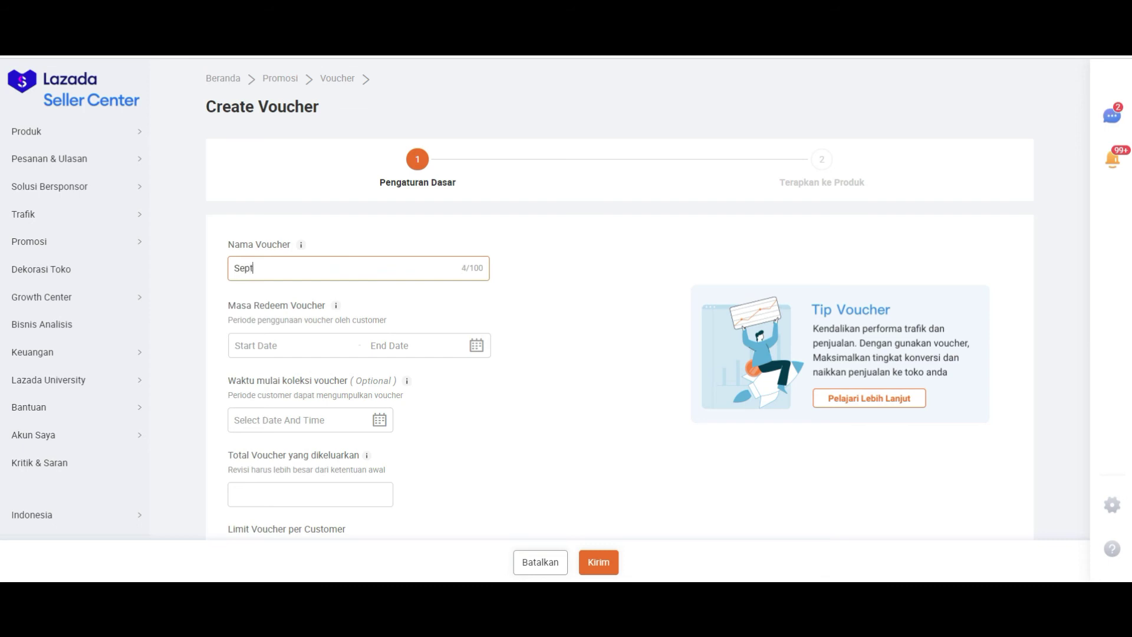
type("ember 2020 Follower")
scroll(332, 285, "down", 2)
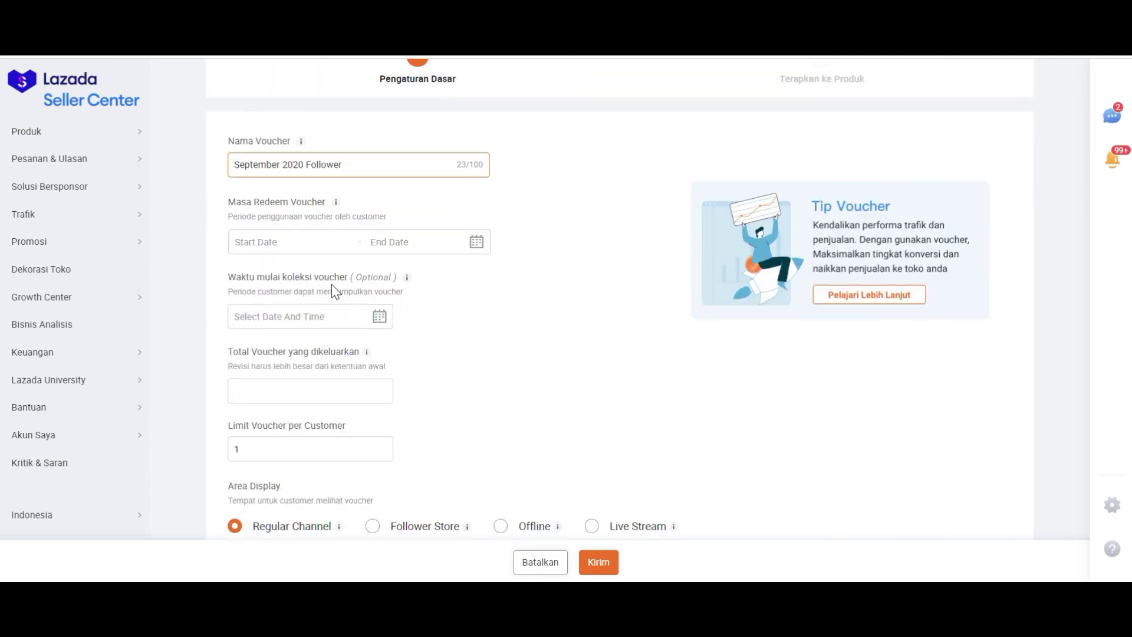
left_click(314, 242)
left_click(270, 380)
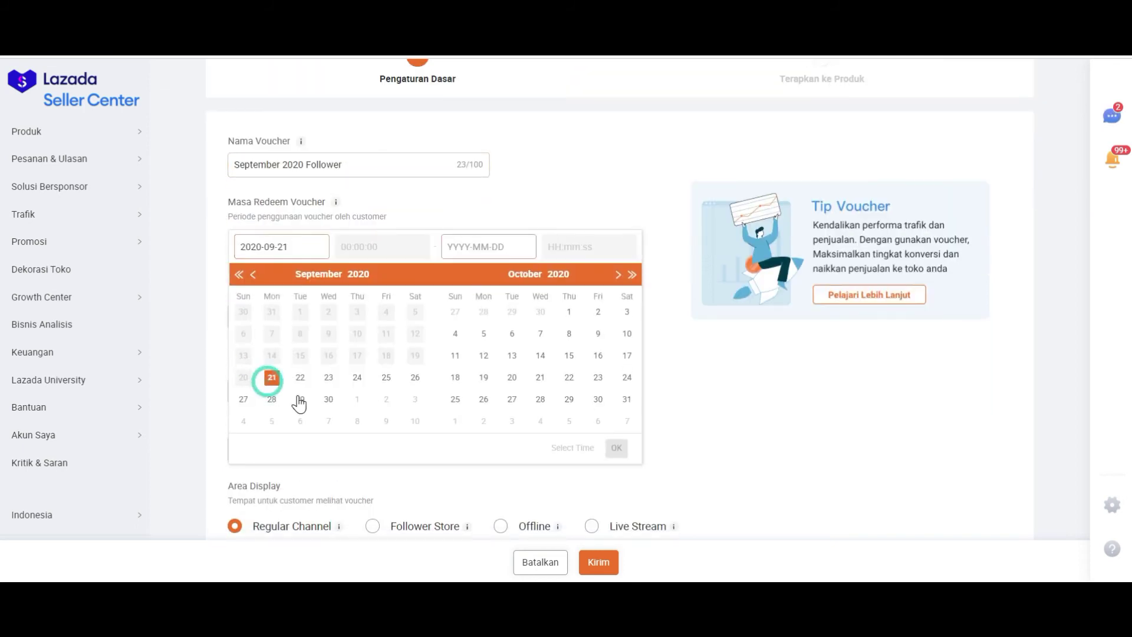
left_click(328, 399)
left_click(342, 246)
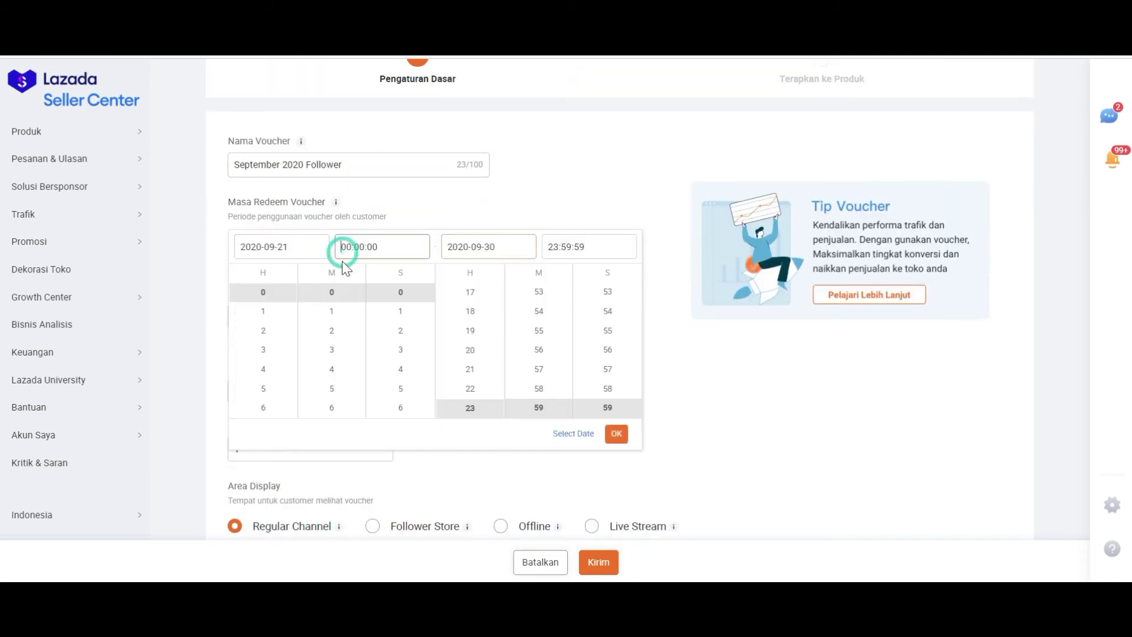
scroll(264, 354, "down", 5)
left_click(263, 367)
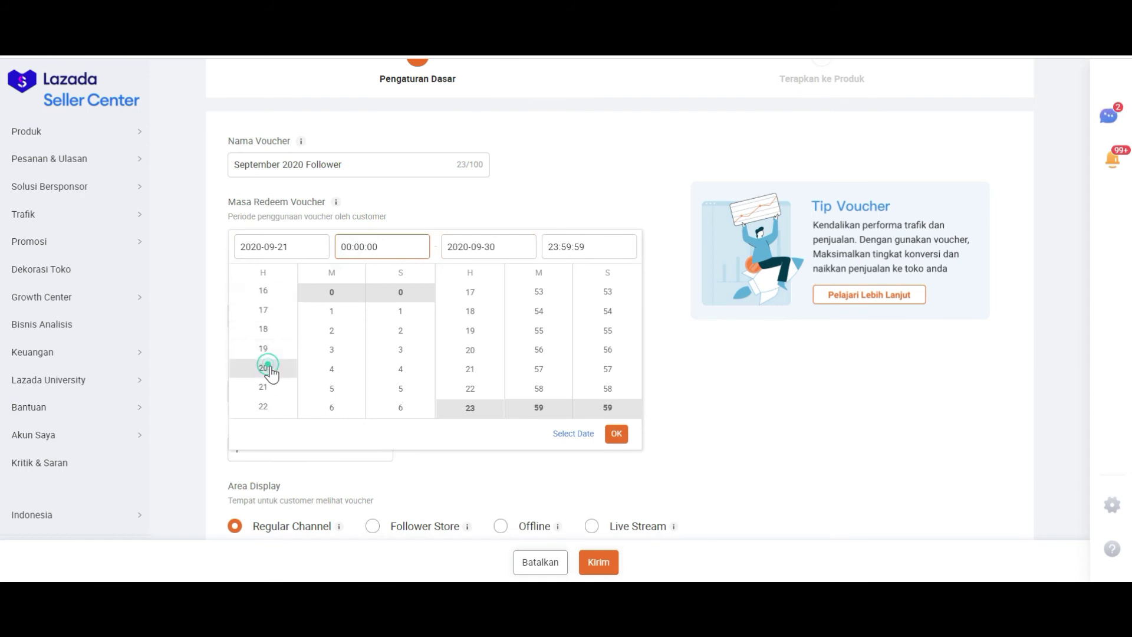
left_click(614, 436)
left_click(323, 316)
left_click(268, 454)
scroll(328, 234, "down", 2)
left_click(342, 218)
scroll(307, 327, "down", 10)
scroll(263, 333, "down", 6)
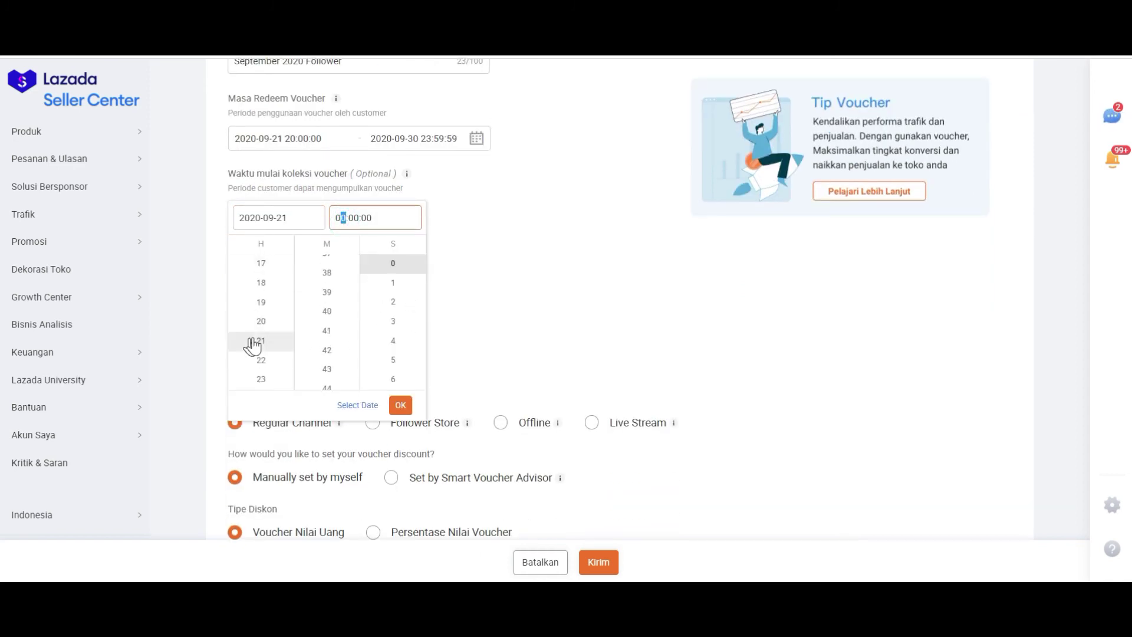
left_click(270, 301)
scroll(328, 339, "up", 2)
left_click(328, 341)
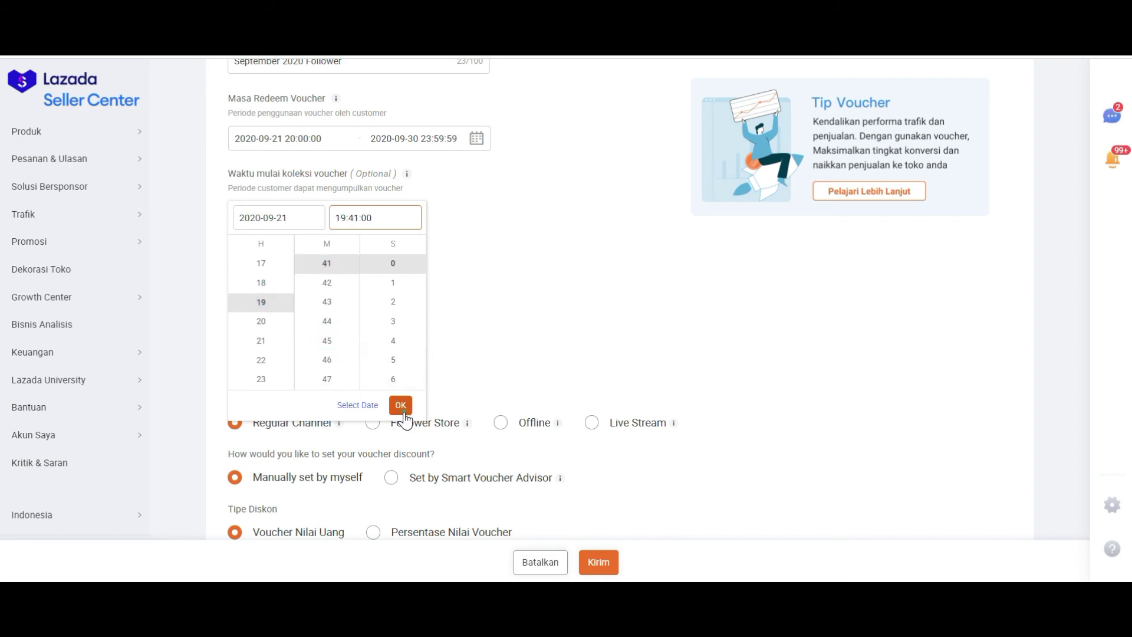
left_click(400, 405)
Set the follower voucher's total number issued to 1000 and its display area to Follower Store
scroll(555, 304, "down", 2)
left_click(321, 182)
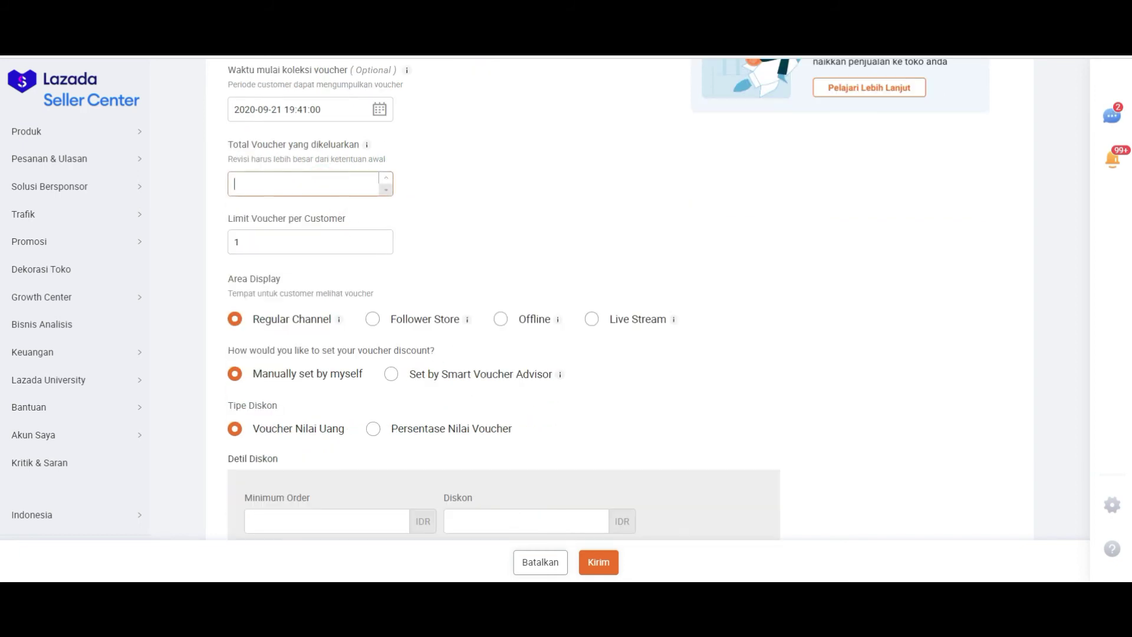
type("1000")
left_click(430, 239)
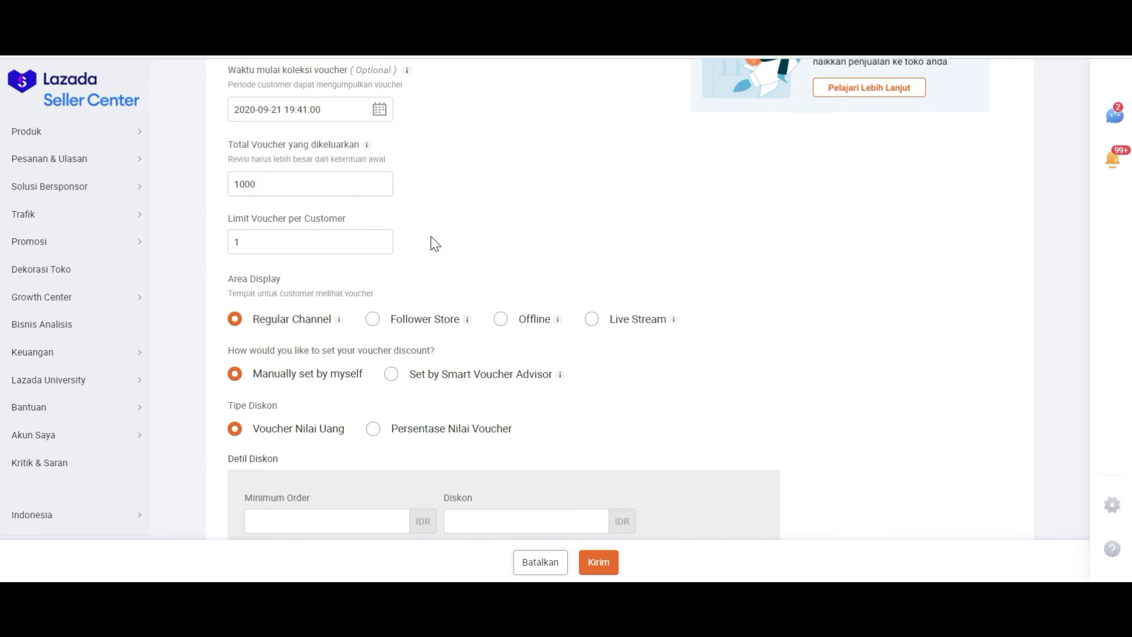
scroll(435, 244, "down", 2)
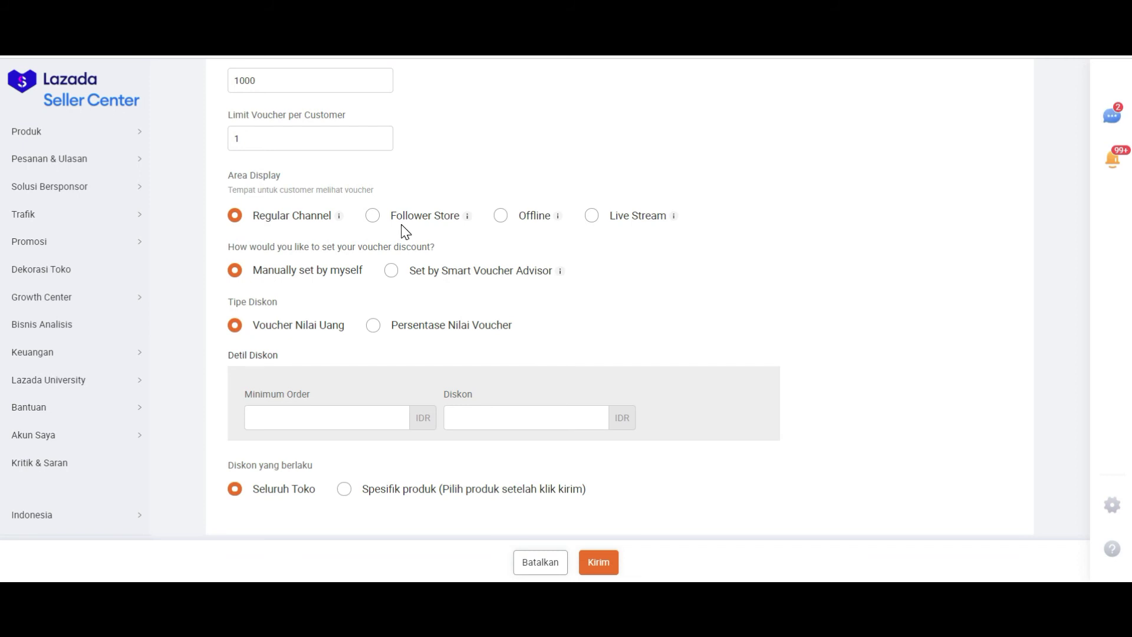
left_click(370, 219)
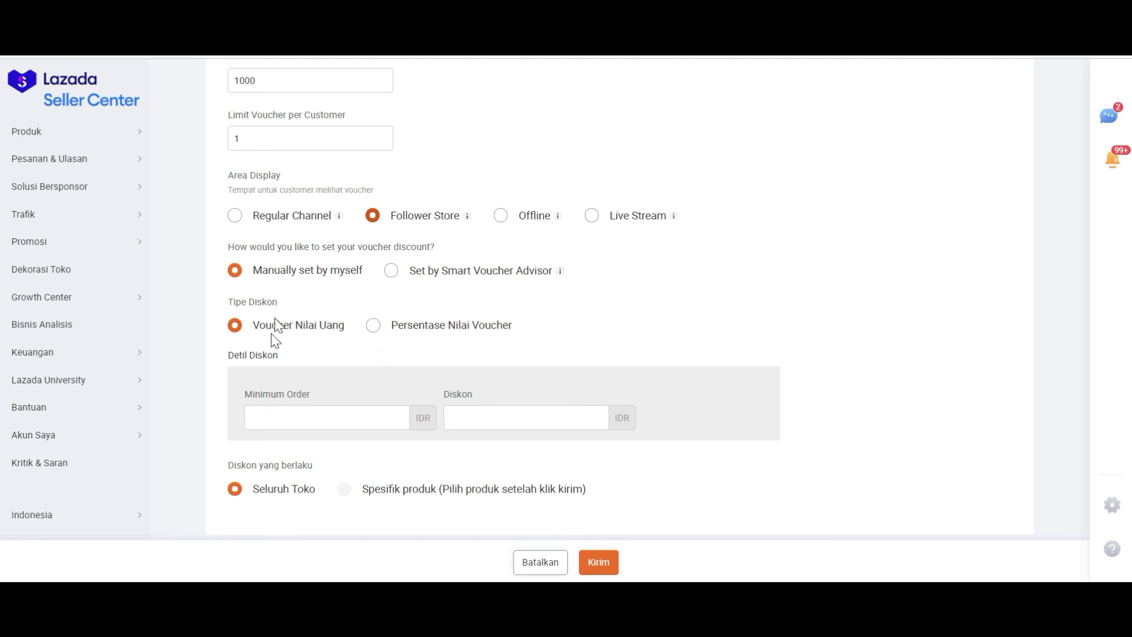
Set the follower voucher's minimum order to 50000 IDR and discount to 5000 IDR, and submit the voucher
left_click(282, 416)
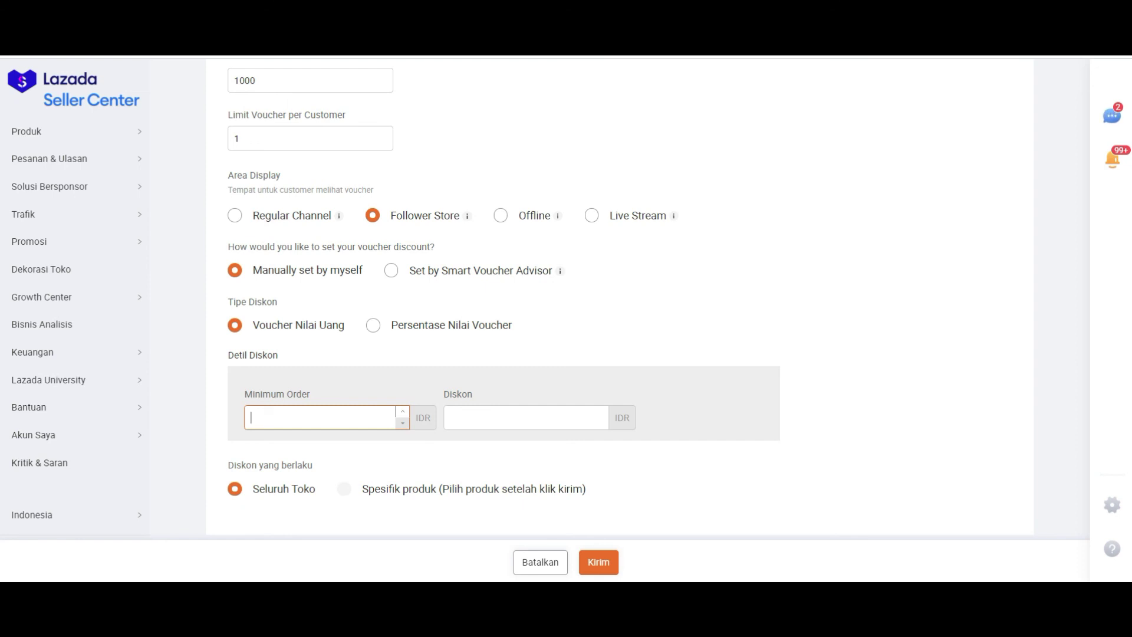
type("50000")
left_click(485, 415)
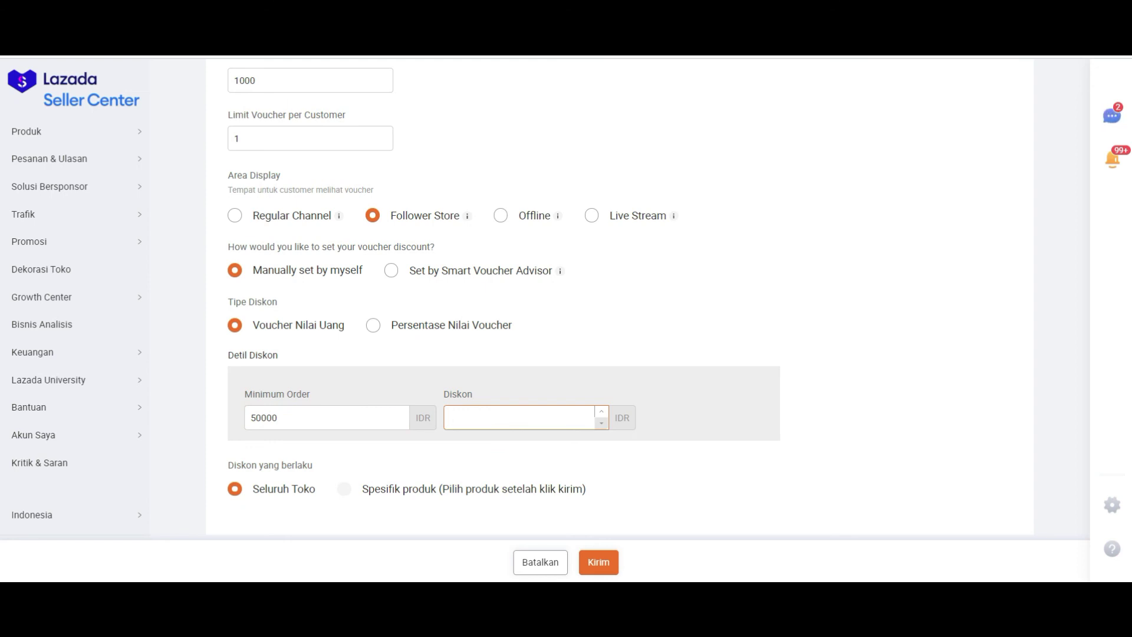
type("5000")
left_click(613, 448)
scroll(629, 480, "down", 3)
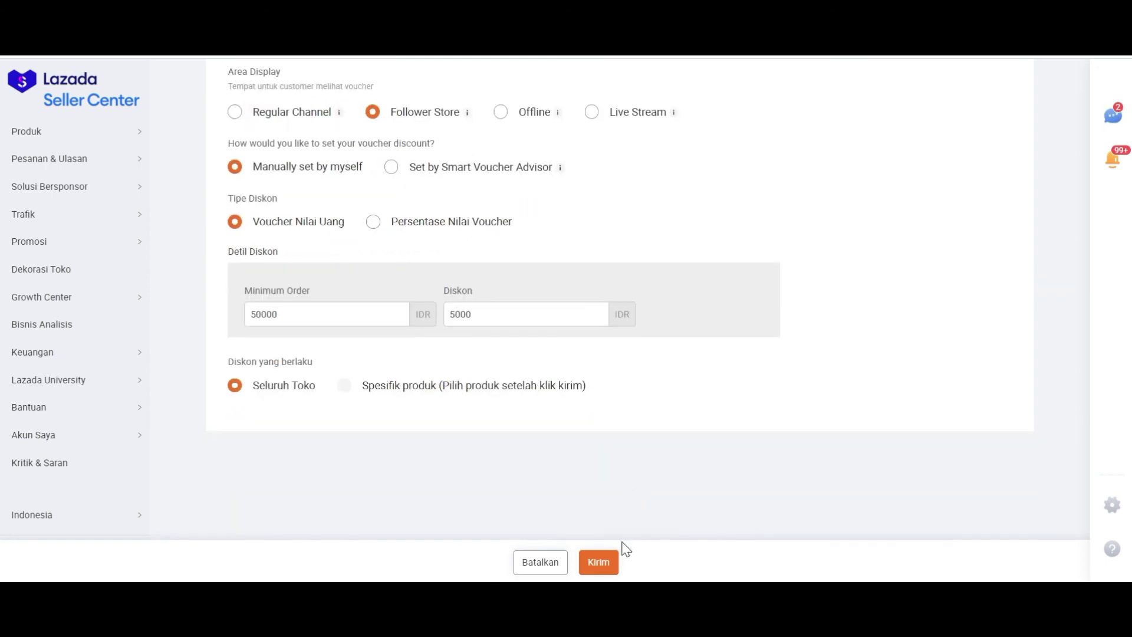
left_click(608, 562)
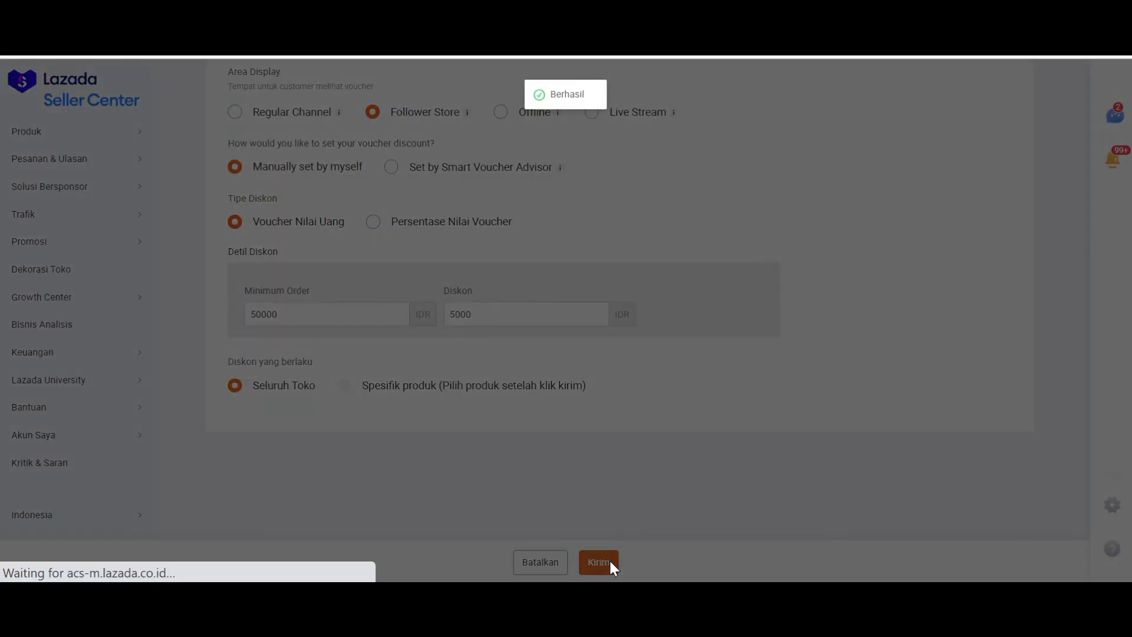